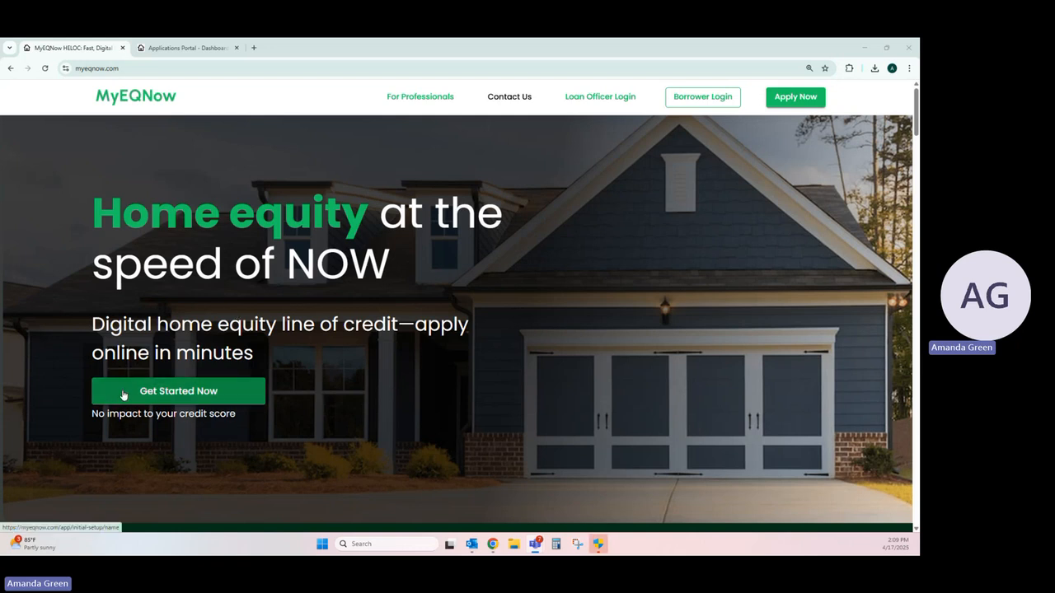
Step: Start a home equity application and enter the borrower's first and last name
{"action": "left_click", "coordinate": [161, 398]}
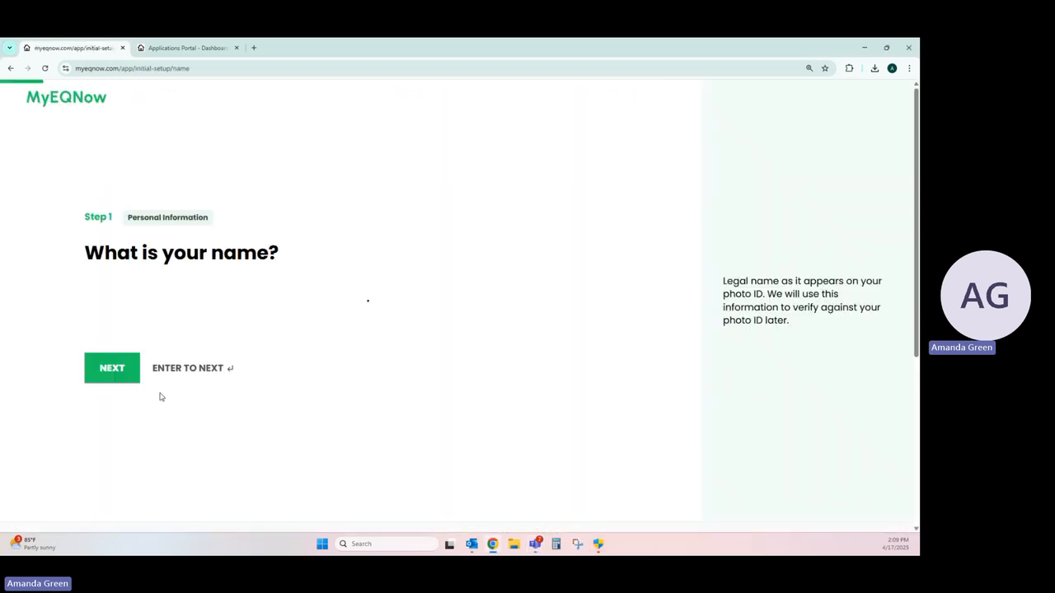
{"action": "left_click", "coordinate": [146, 269]}
{"action": "type", "text": "Andy"}
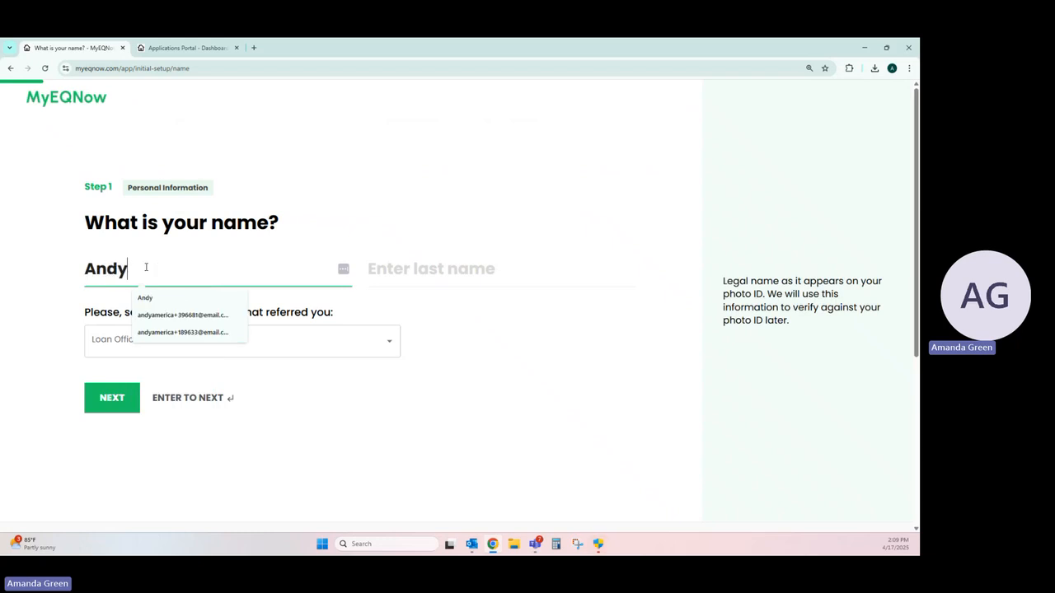
{"action": "key", "text": "Tab"}
{"action": "type", "text": "America"}
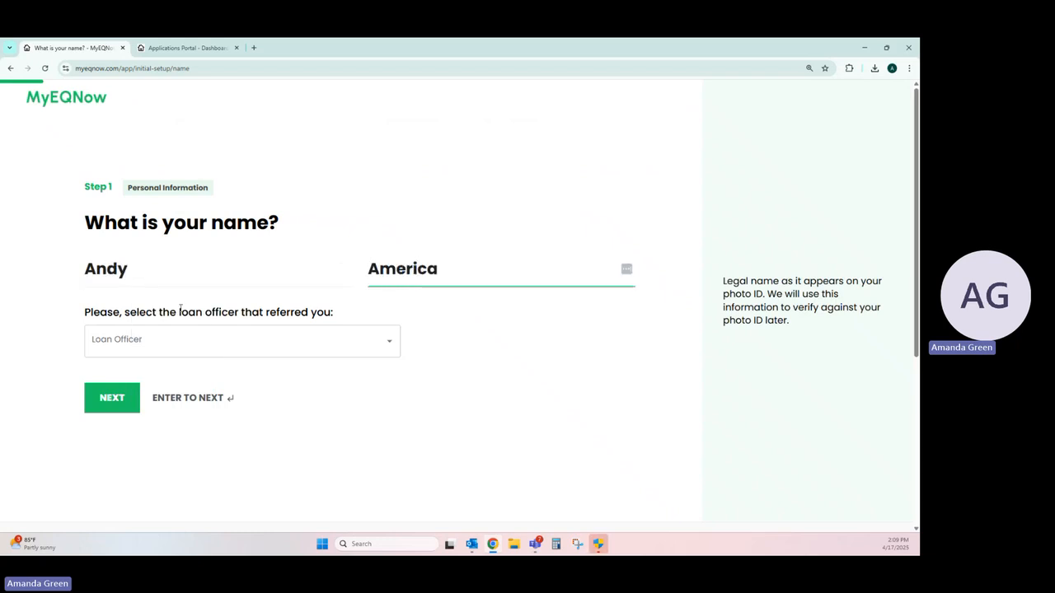
Step: Select the first named loan officer as the referrer and continue to the contact details
{"action": "left_click", "coordinate": [204, 338]}
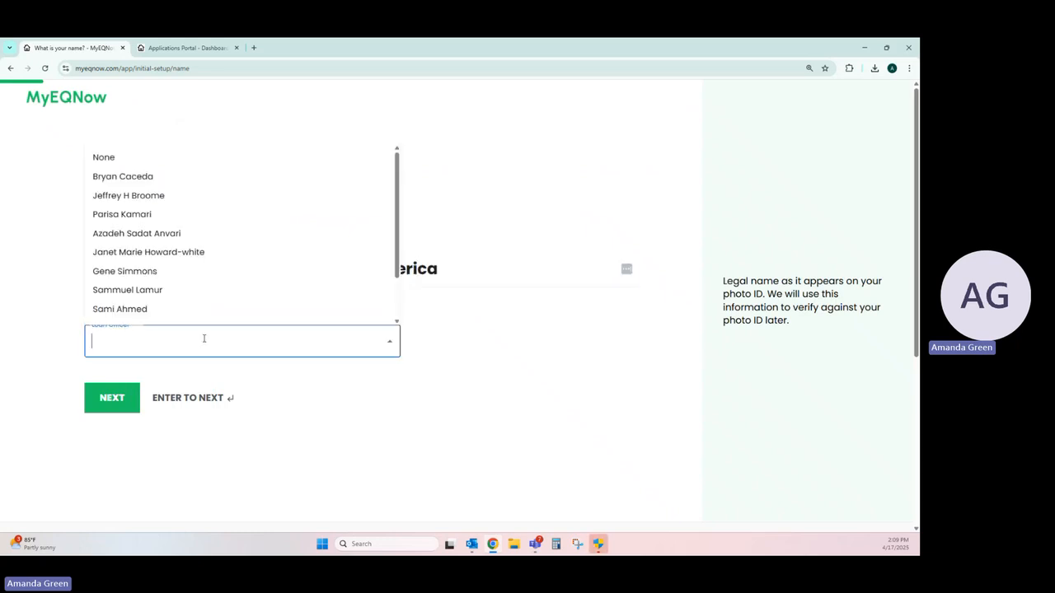
{"action": "left_click", "coordinate": [147, 179]}
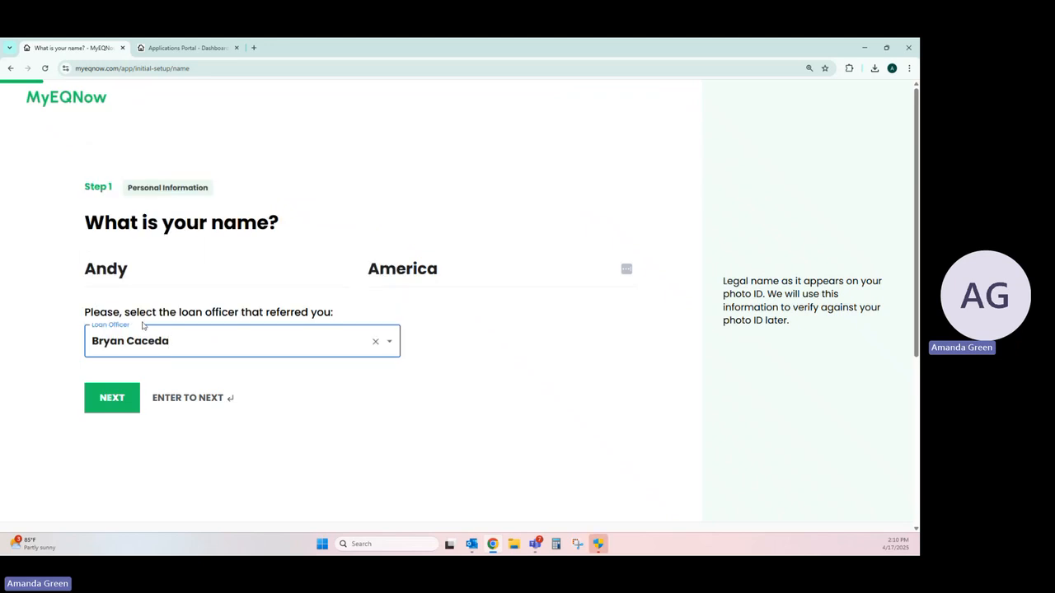
{"action": "left_click", "coordinate": [115, 399]}
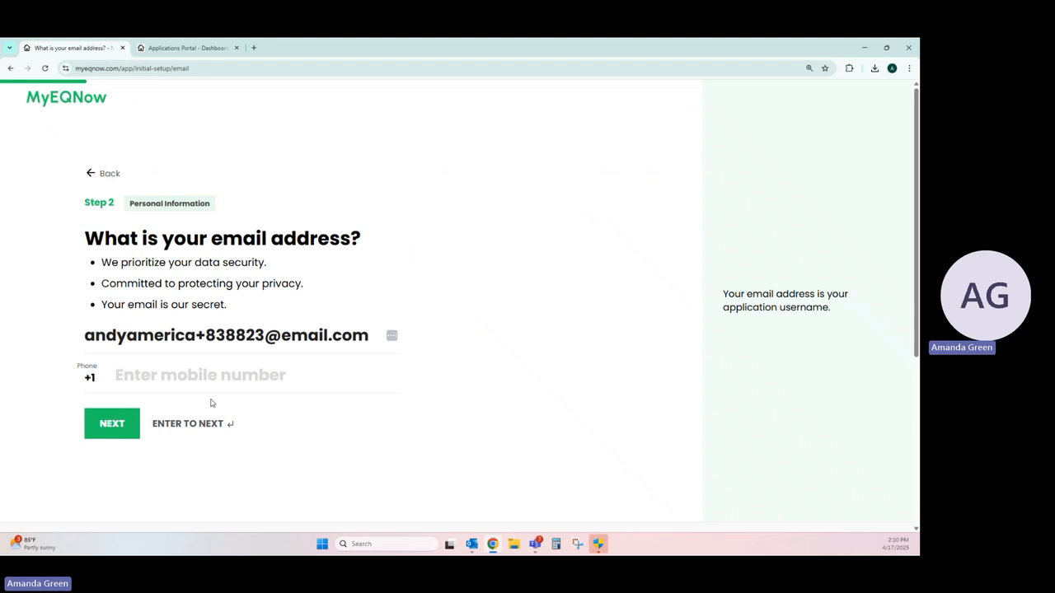
Step: Enter the borrower's mobile number and submit the contact details
{"action": "left_click", "coordinate": [178, 374]}
{"action": "type", "text": "888) 88"}
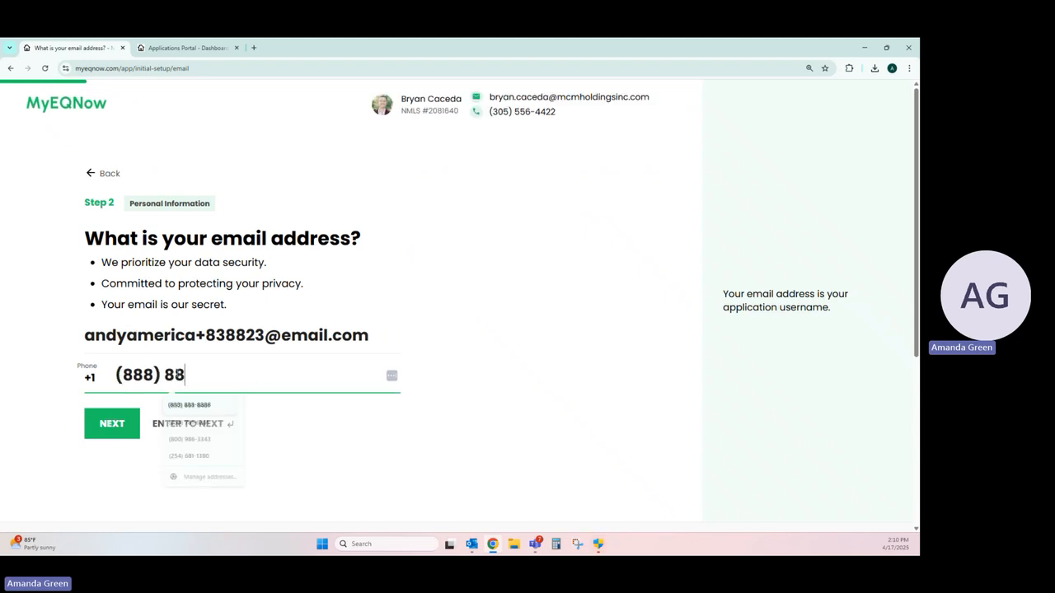
{"action": "type", "text": "8-8888"}
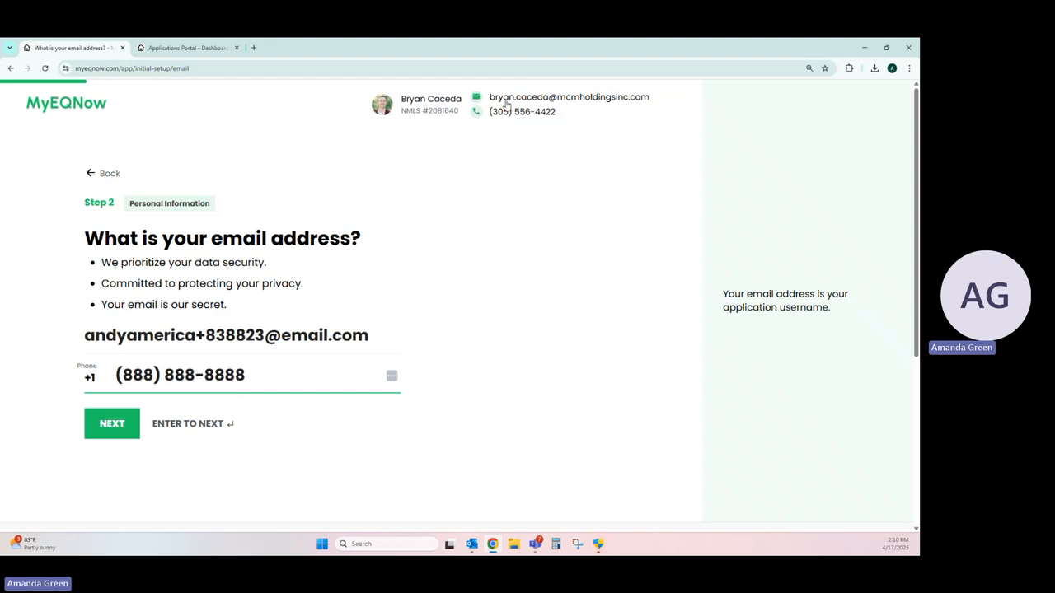
{"action": "left_click", "coordinate": [116, 424]}
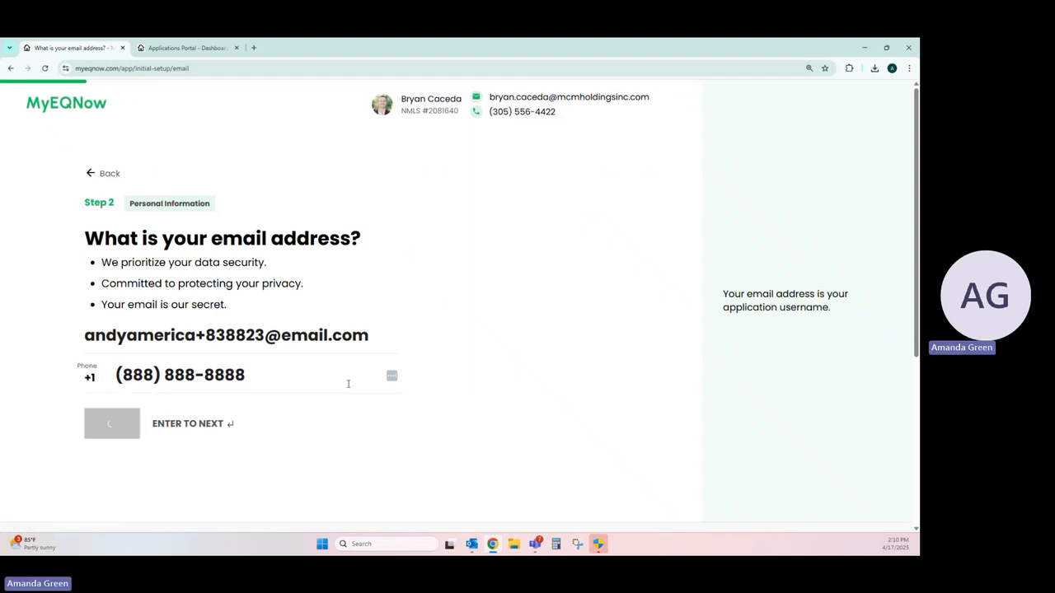
Step: Submit a property value estimate of $250,000
{"action": "left_click", "coordinate": [243, 334]}
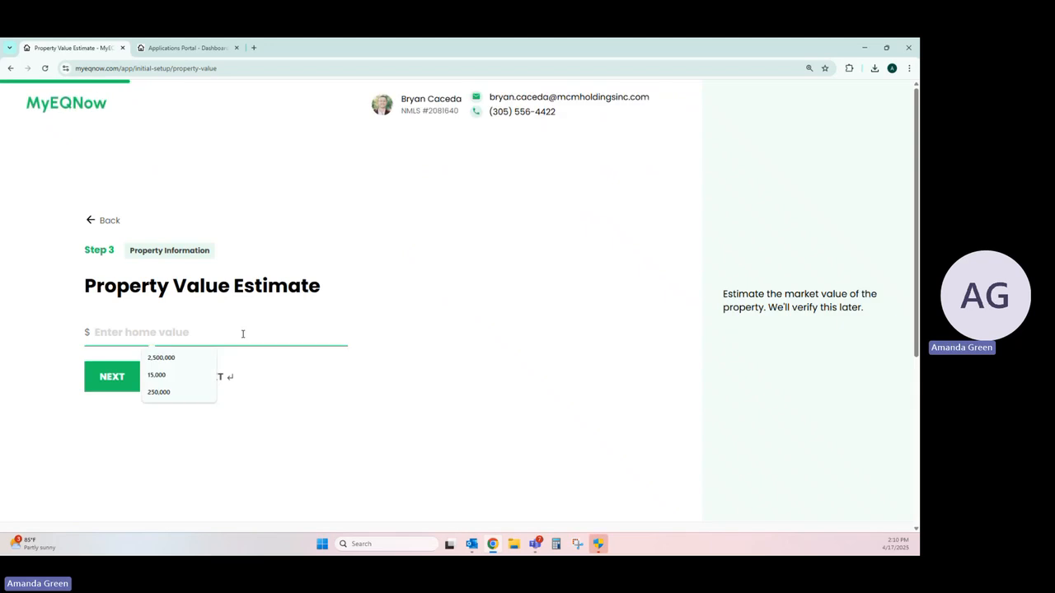
{"action": "type", "text": "2500000"}
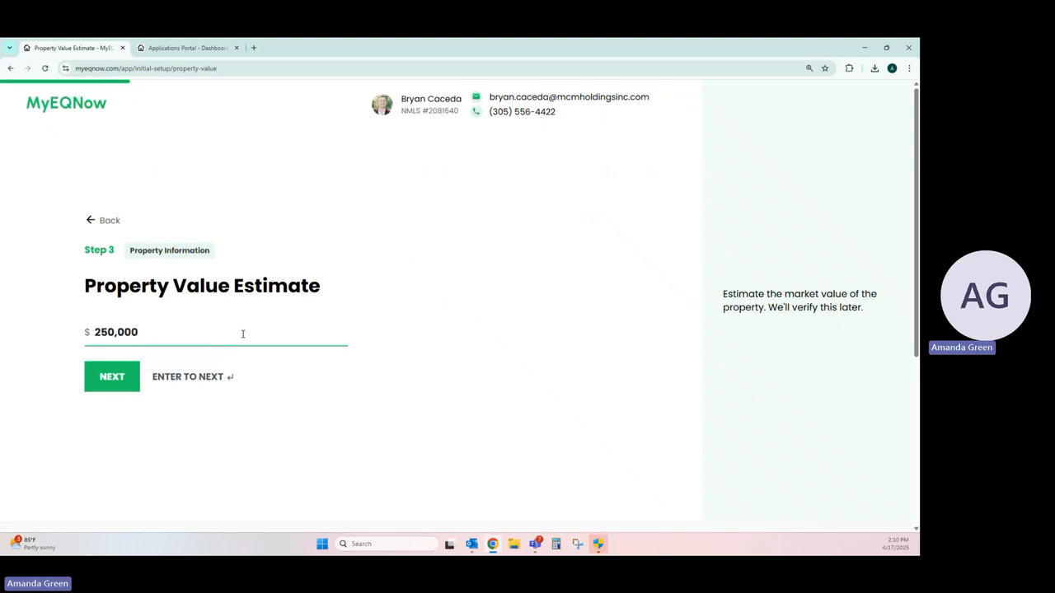
{"action": "left_click", "coordinate": [109, 374]}
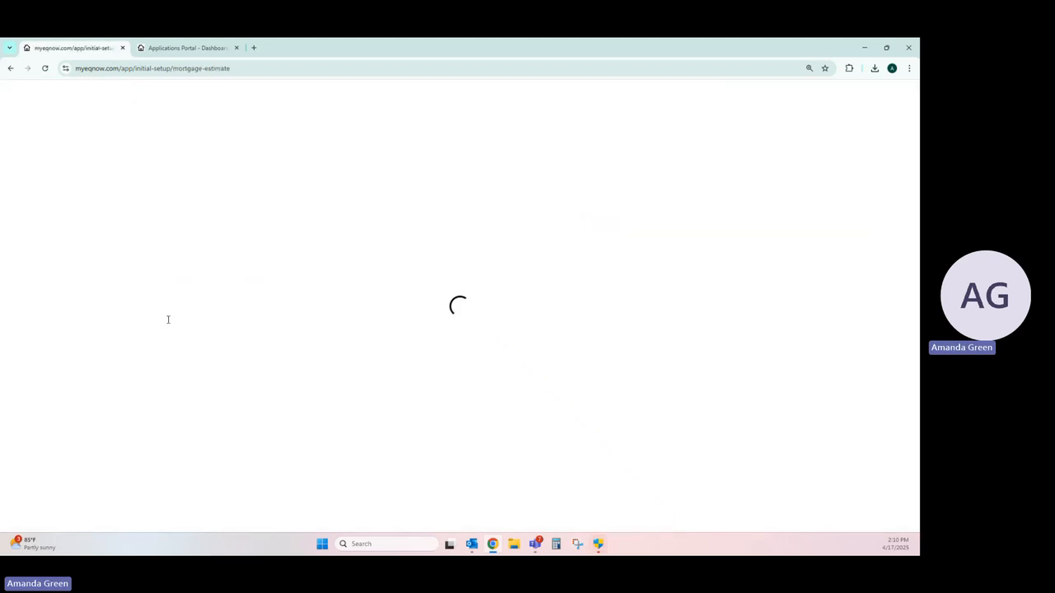
Step: Submit a mortgage balance estimate of $15,000 and answer No to foreclosures, bankruptcy or modifications within the last 4 years
{"action": "type", "text": "150000"}
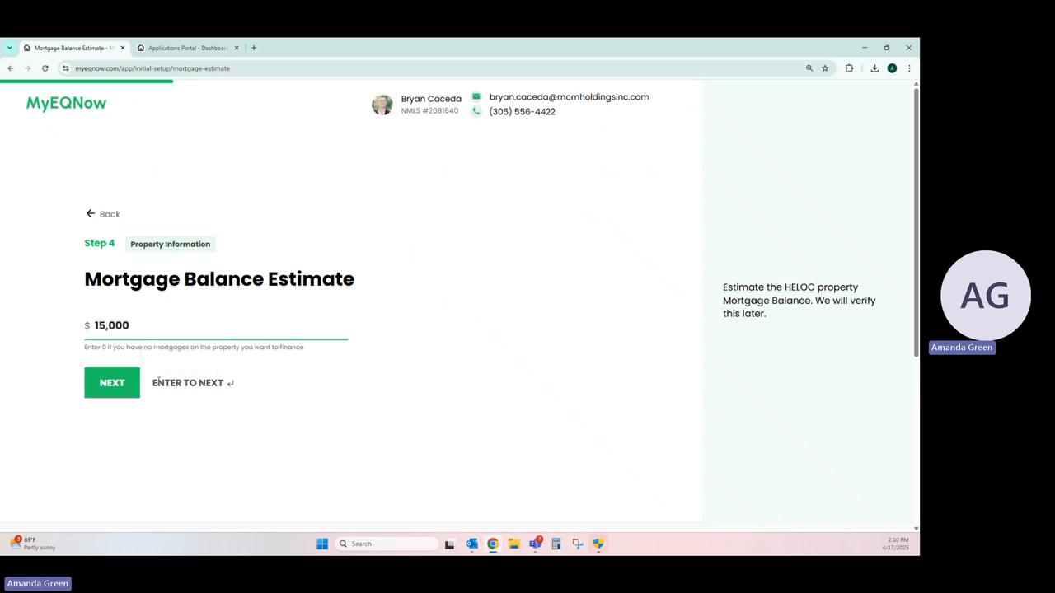
{"action": "left_click", "coordinate": [127, 387]}
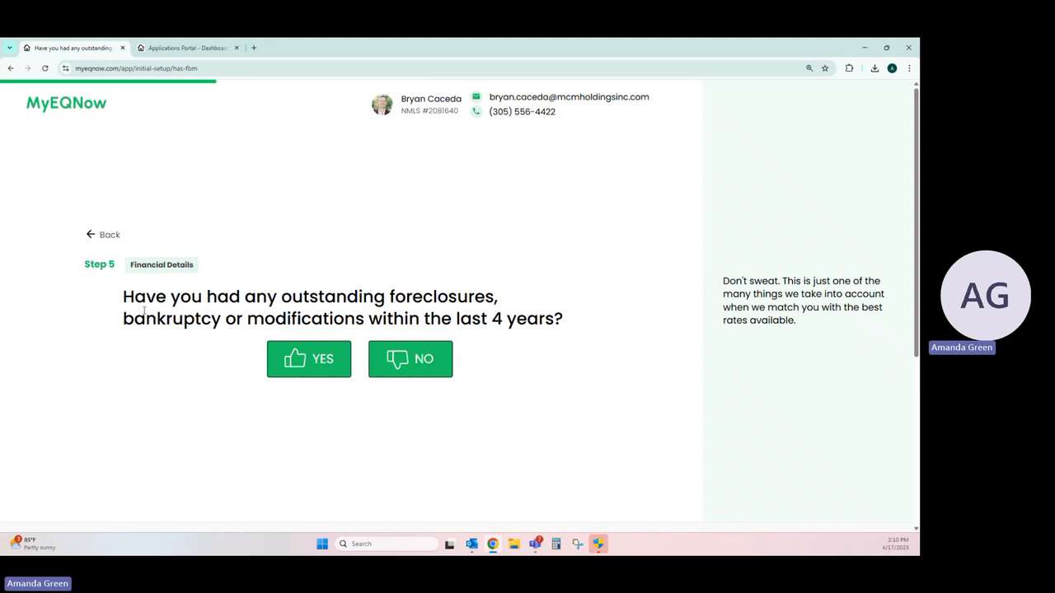
{"action": "left_click", "coordinate": [434, 360]}
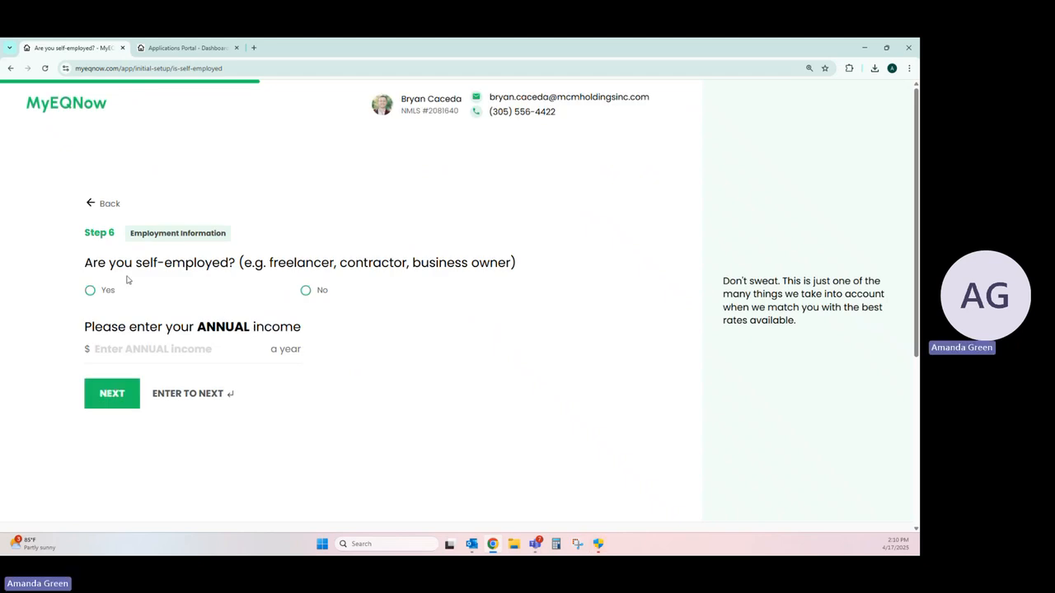
Step: Submit the employment information as not self-employed with an annual income of $2,500,000
{"action": "left_click_drag", "start_coordinate": [86, 262], "coordinate": [234, 264]}
{"action": "left_click", "coordinate": [234, 264]}
{"action": "left_click", "coordinate": [307, 293]}
{"action": "left_click", "coordinate": [222, 346]}
{"action": "type", "text": "2500000"}
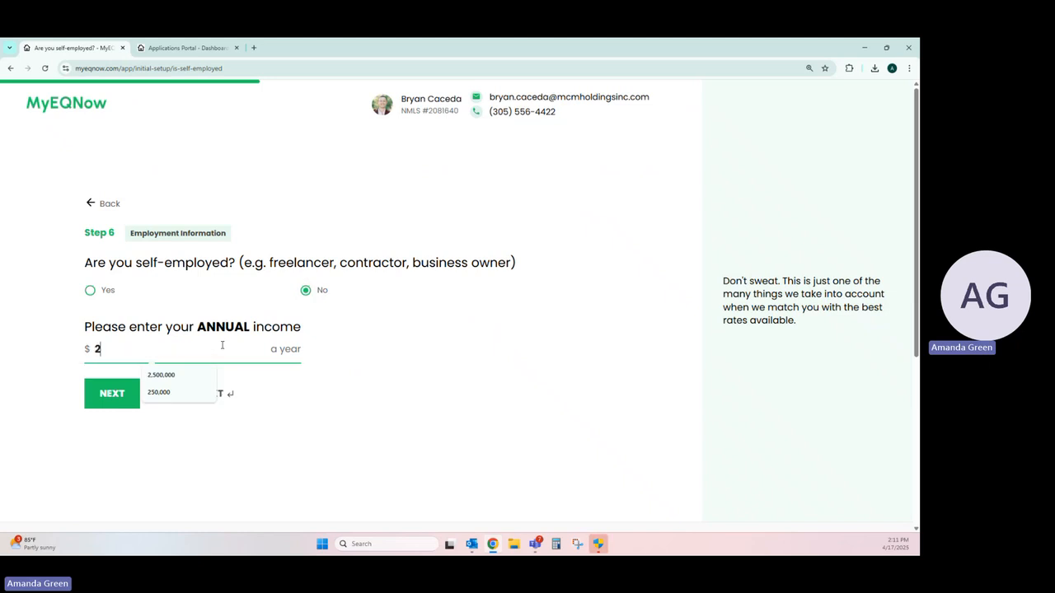
{"action": "left_click", "coordinate": [130, 397]}
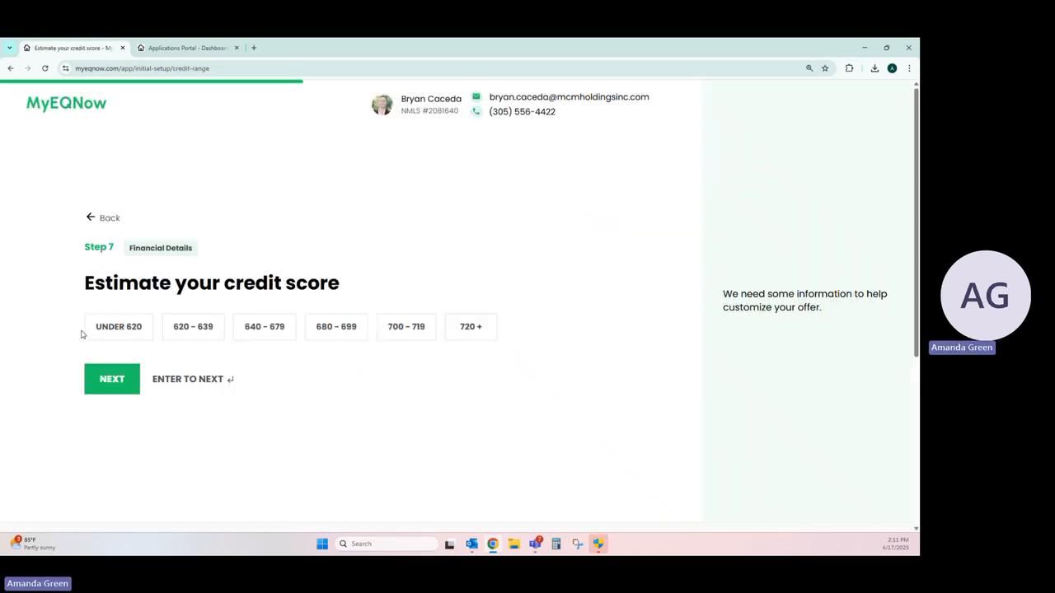
Step: Submit an estimated credit score of 720 + and set the property's use to Primary Home
{"action": "left_click", "coordinate": [485, 330]}
{"action": "left_click", "coordinate": [124, 390]}
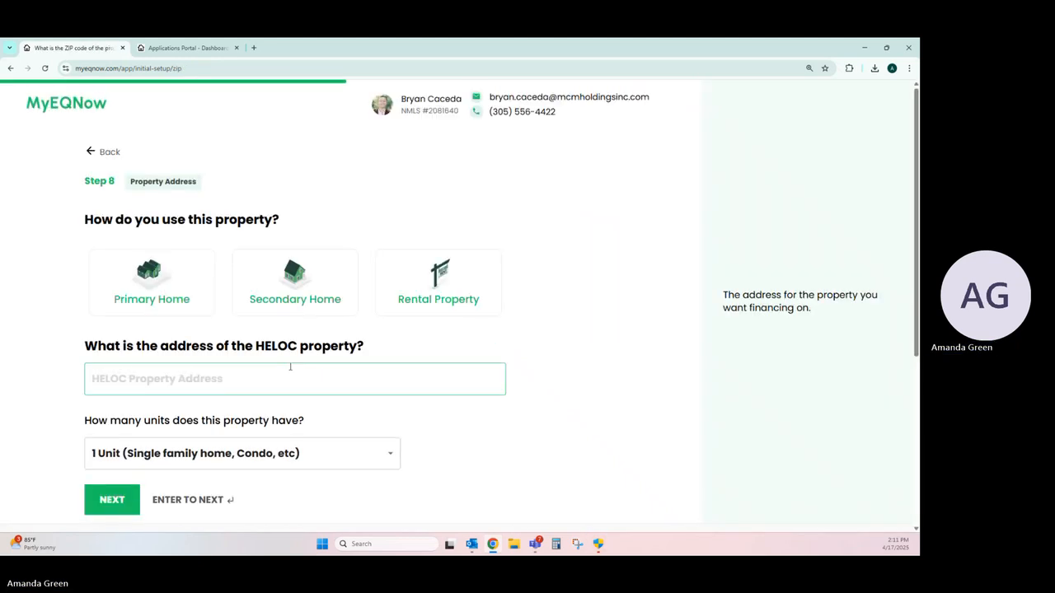
{"action": "left_click", "coordinate": [173, 290]}
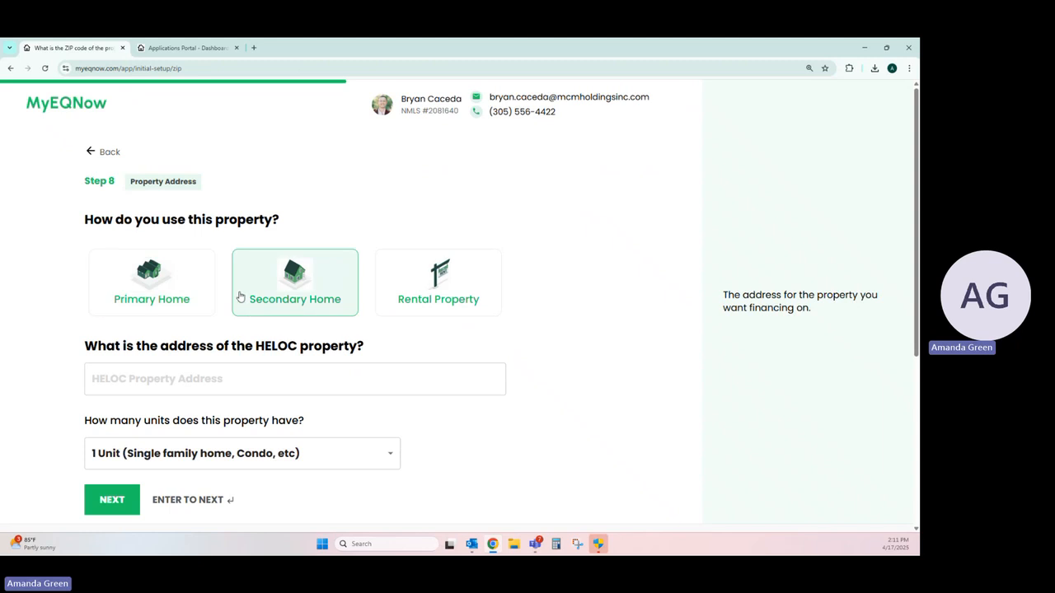
{"action": "left_click", "coordinate": [196, 278]}
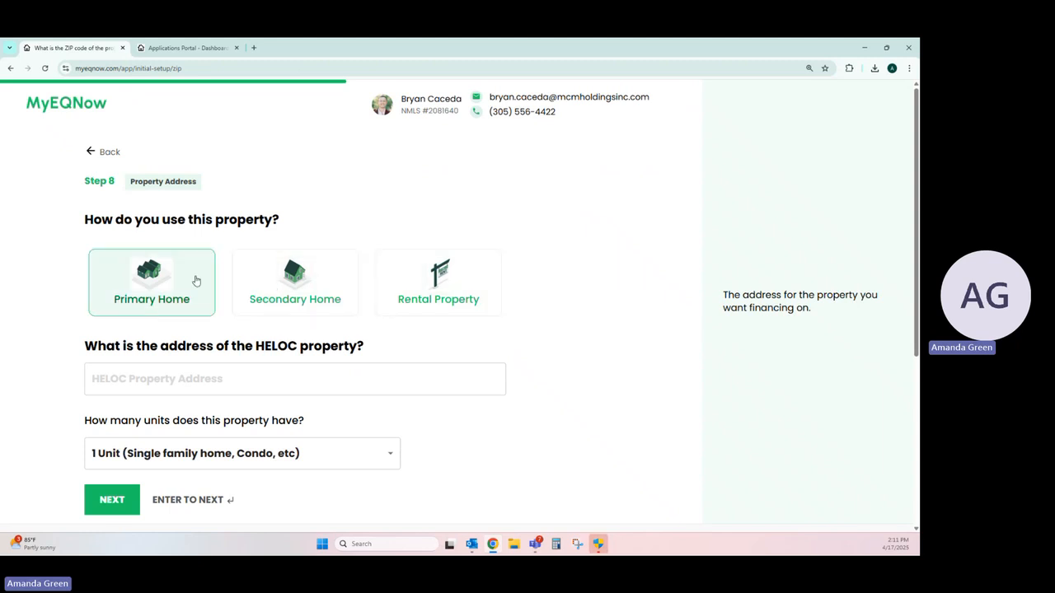
Step: Enter the HELOC property's address from the suggested matches and set its unit count to 1 Unit (Single family home, Condo, etc)
{"action": "left_click", "coordinate": [221, 372]}
{"action": "type", "text": "2158"}
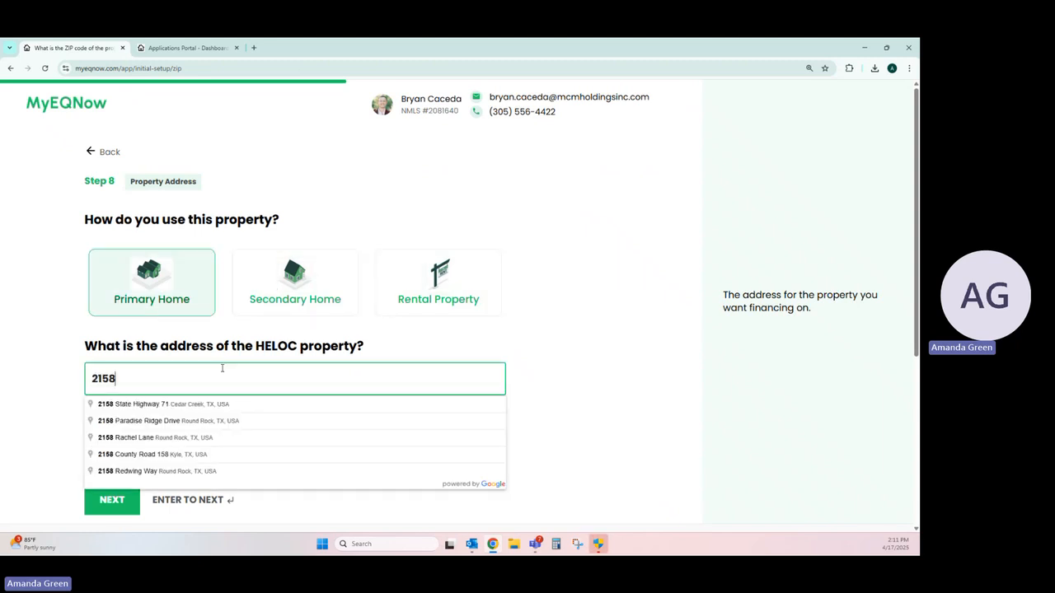
{"action": "type", "text": " nw tou"}
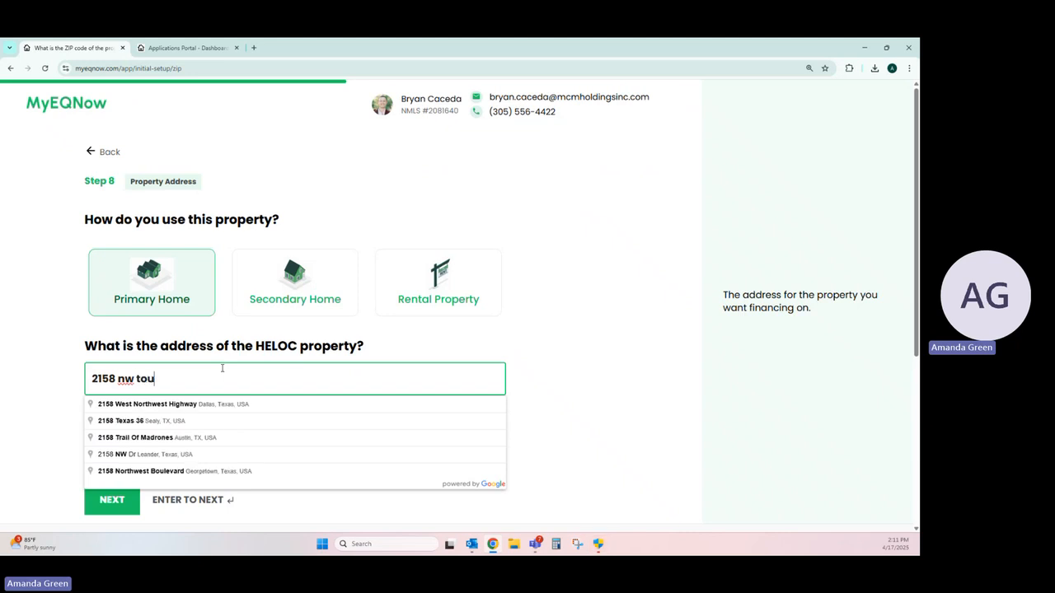
{"action": "left_click", "coordinate": [236, 418]}
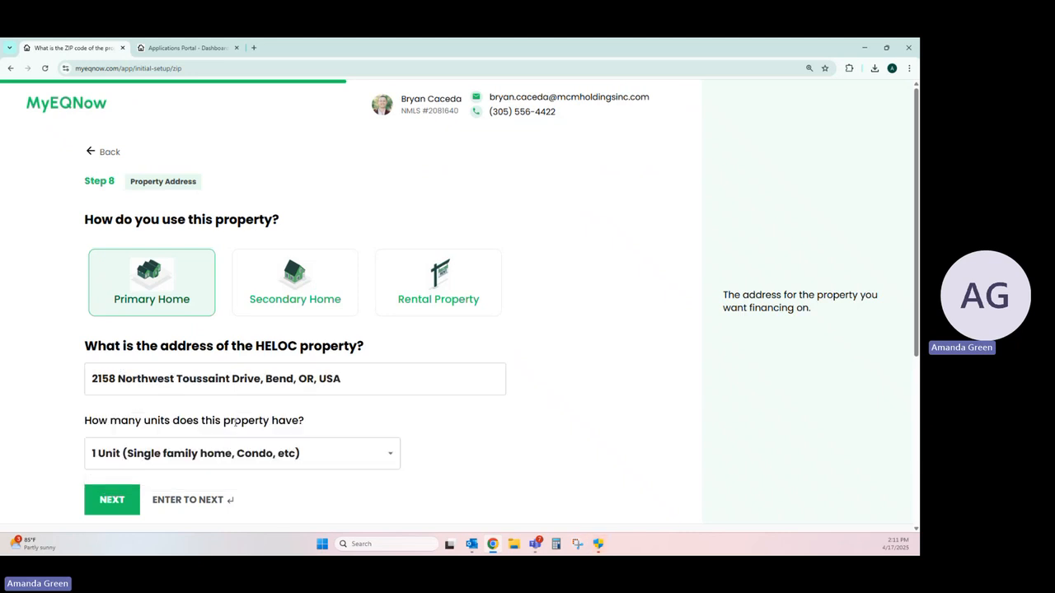
{"action": "scroll", "coordinate": [244, 405], "scroll_direction": "down", "scroll_amount": 1}
{"action": "left_click", "coordinate": [275, 403]}
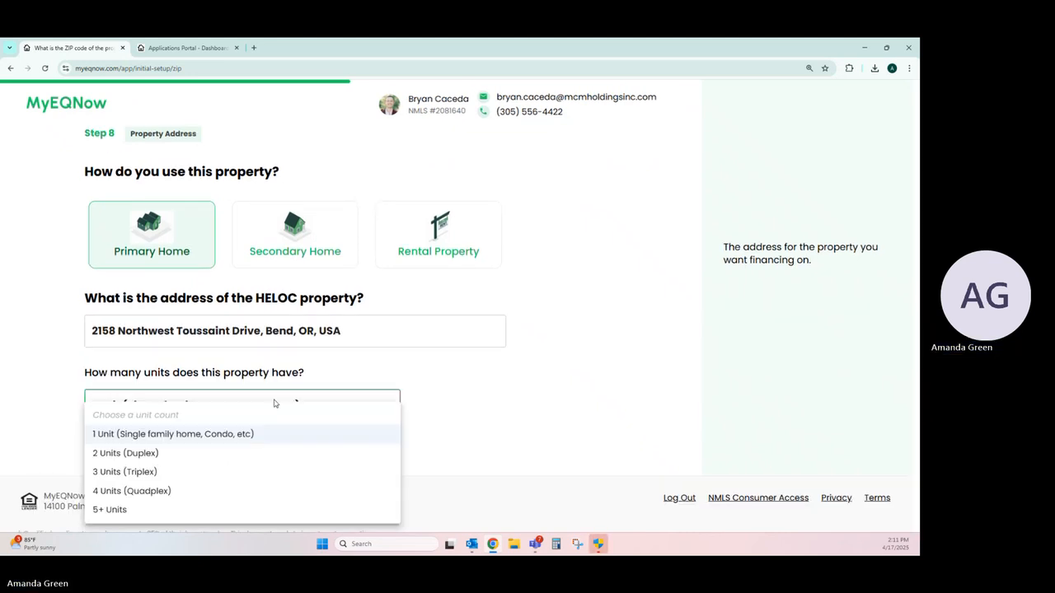
{"action": "left_click", "coordinate": [180, 433]}
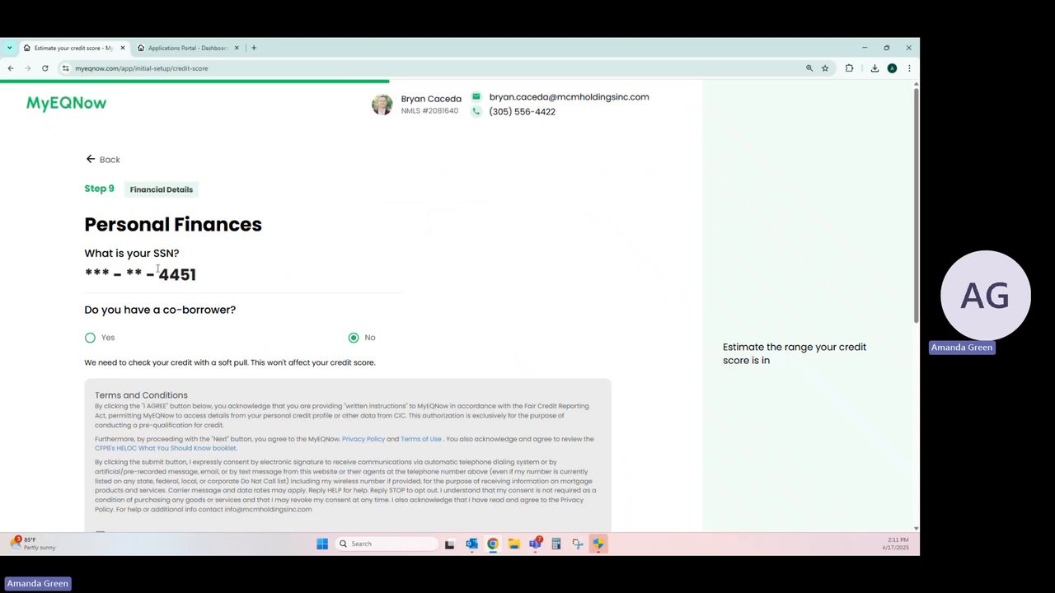
Step: Agree to the soft credit inquiry under the Terms and Conditions and submit the personal finances
{"action": "scroll", "coordinate": [158, 268], "scroll_direction": "down", "scroll_amount": 1}
{"action": "scroll", "coordinate": [157, 269], "scroll_direction": "down", "scroll_amount": 1}
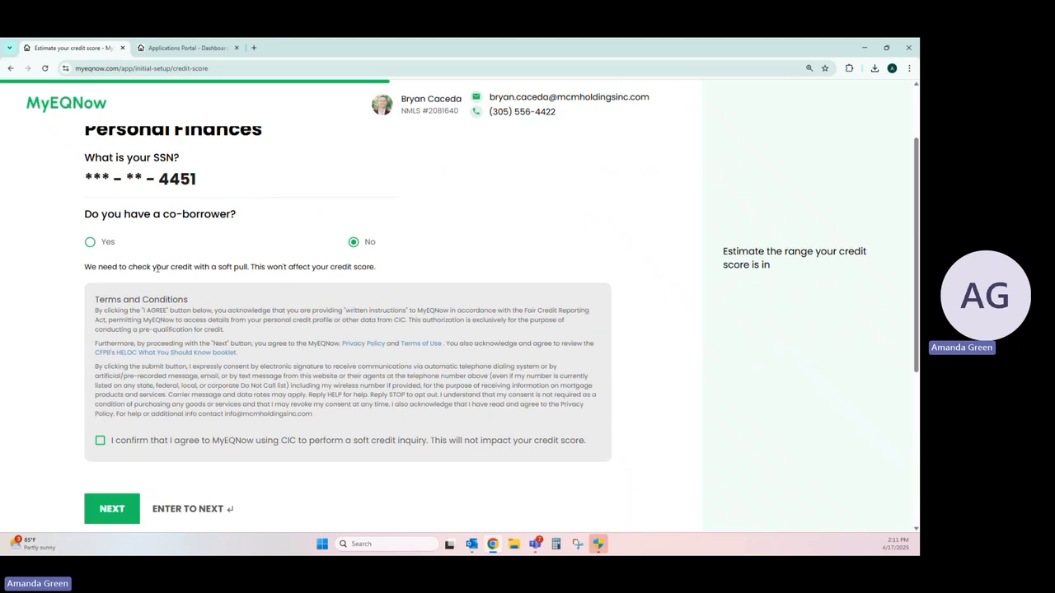
{"action": "scroll", "coordinate": [144, 288], "scroll_direction": "down", "scroll_amount": 1}
{"action": "left_click", "coordinate": [101, 393]}
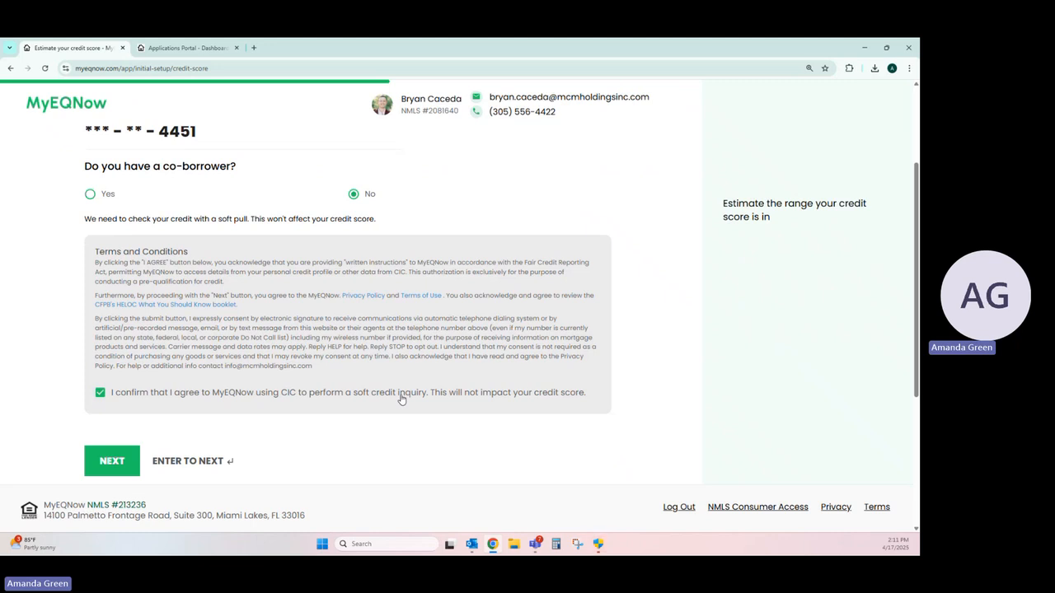
{"action": "left_click", "coordinate": [122, 460]}
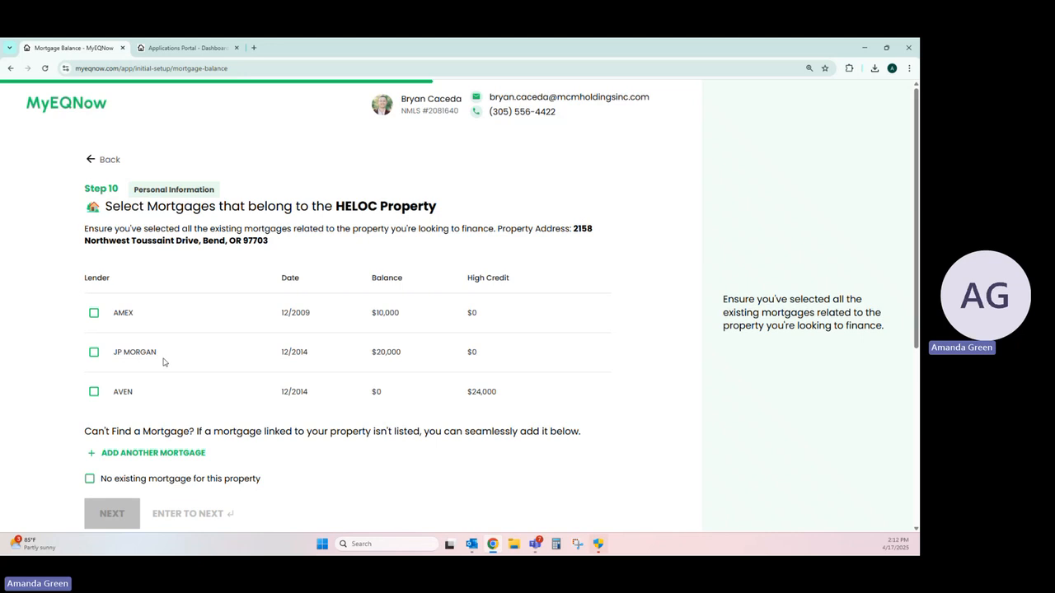
Step: Select the AVEN mortgage as belonging to the HELOC property and continue to the offer
{"action": "left_click", "coordinate": [93, 392]}
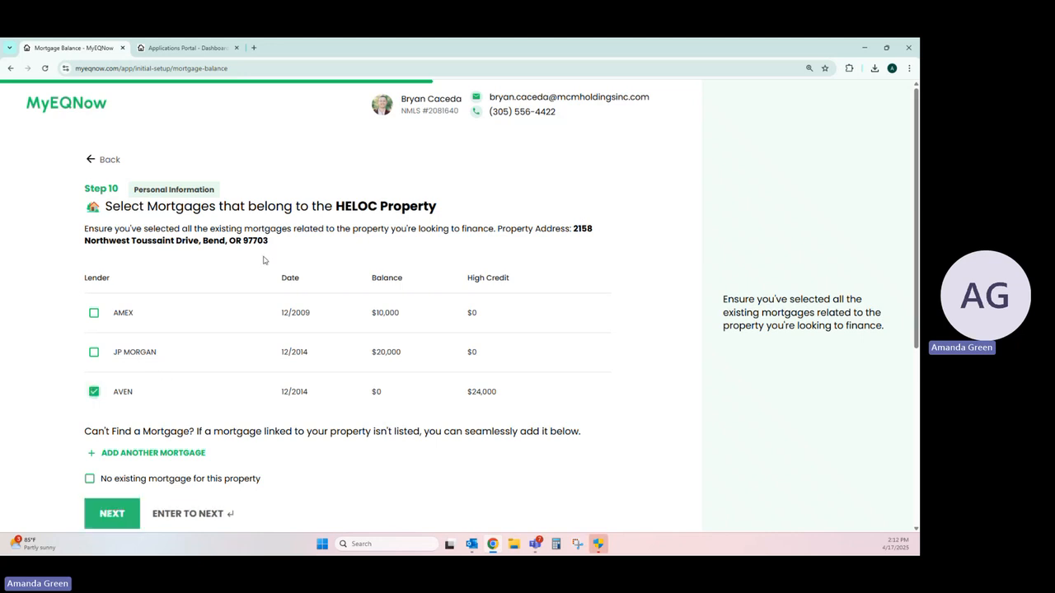
{"action": "scroll", "coordinate": [360, 211], "scroll_direction": "down", "scroll_amount": 2}
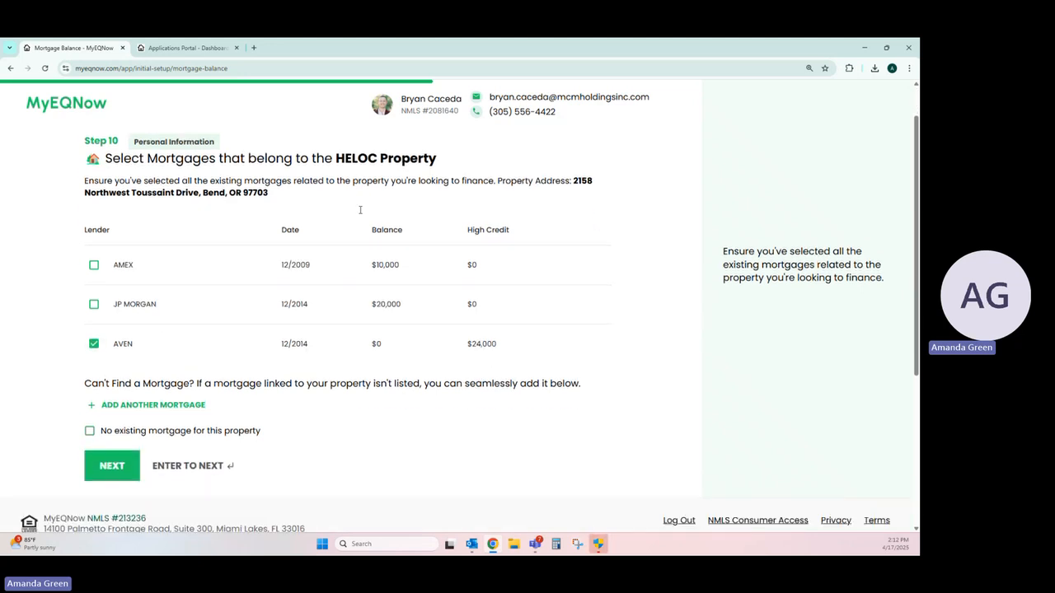
{"action": "left_click", "coordinate": [130, 424]}
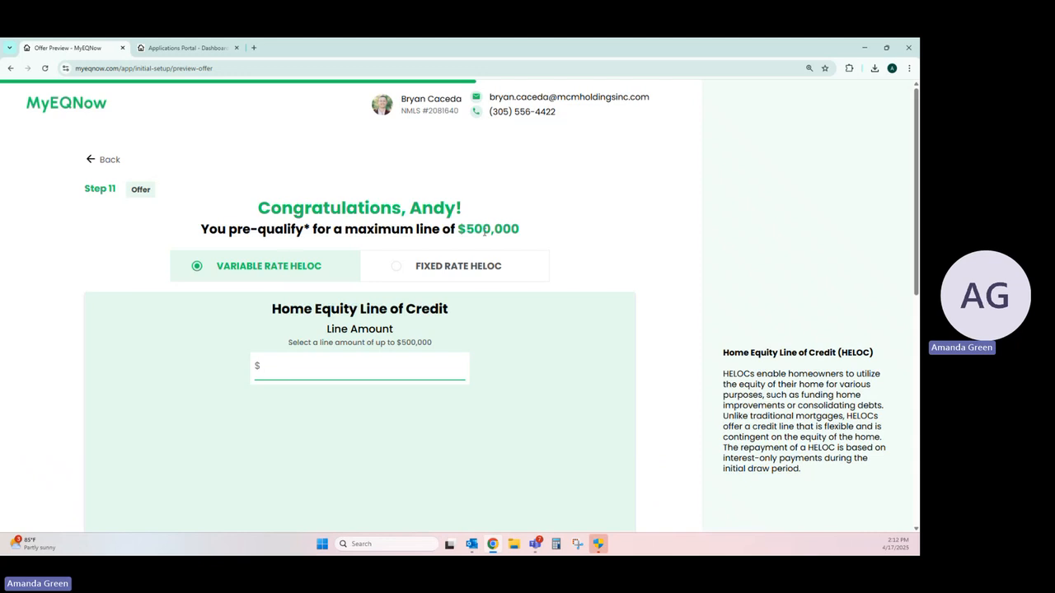
Step: Compare the fixed rate option, return to Variable Rate HELOC, and enter a line amount of $500,000
{"action": "left_click", "coordinate": [437, 266]}
{"action": "left_click", "coordinate": [293, 262]}
{"action": "left_click_drag", "start_coordinate": [283, 346], "coordinate": [437, 353]}
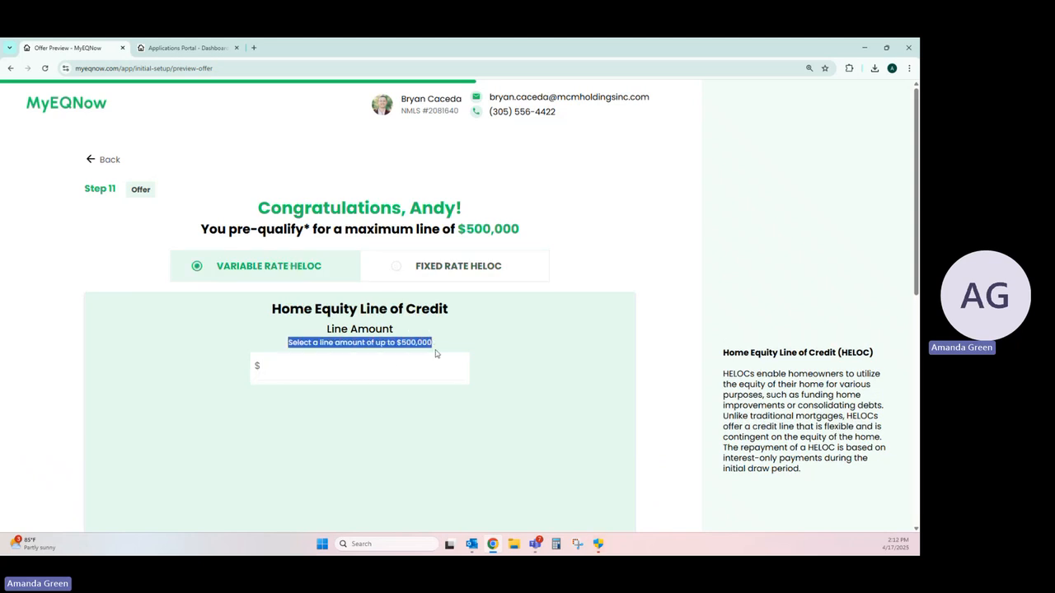
{"action": "left_click", "coordinate": [399, 367]}
{"action": "type", "text": "5000000"}
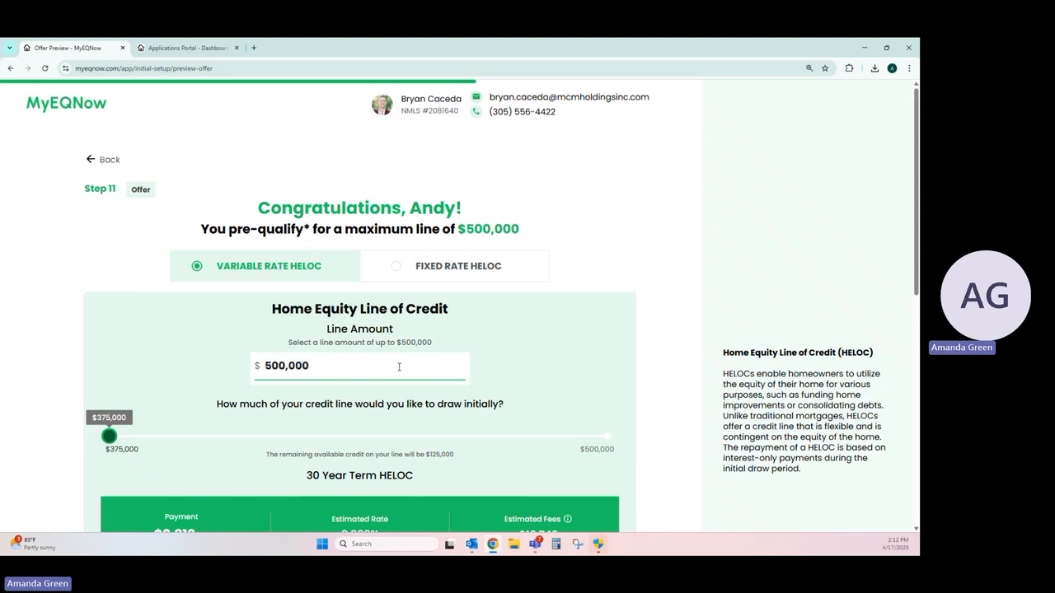
{"action": "scroll", "coordinate": [402, 363], "scroll_direction": "down", "scroll_amount": 1}
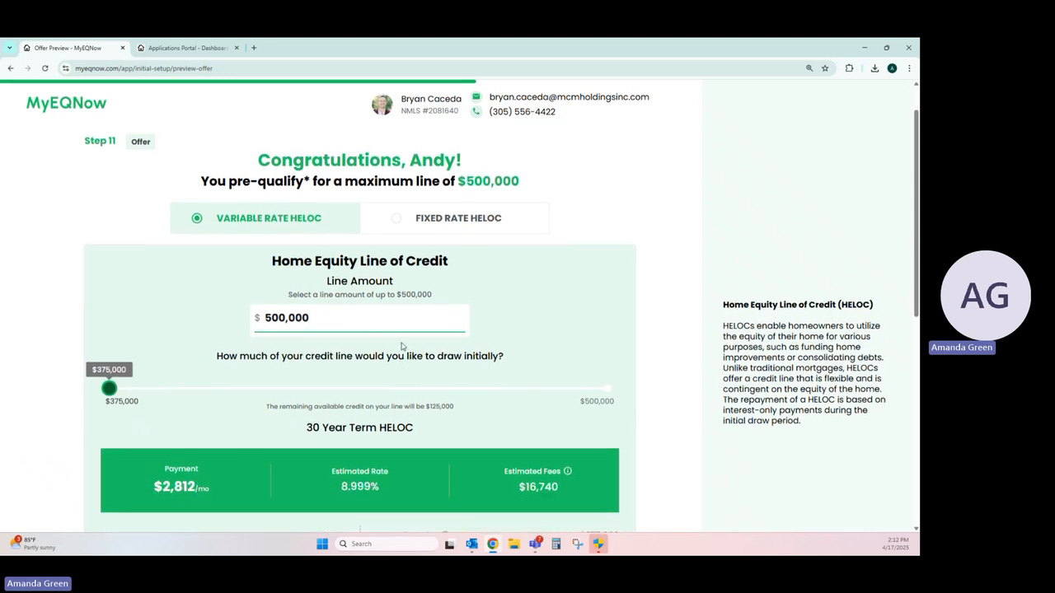
Step: Clear the HELOC line amount, try another figure, and set it back to $500,000
{"action": "key", "text": "BackSpace"}
{"action": "key", "text": "BackSpace"}
{"action": "key", "text": "BackSpace"}
{"action": "key", "text": "BackSpace"}
{"action": "key", "text": "BackSpace"}
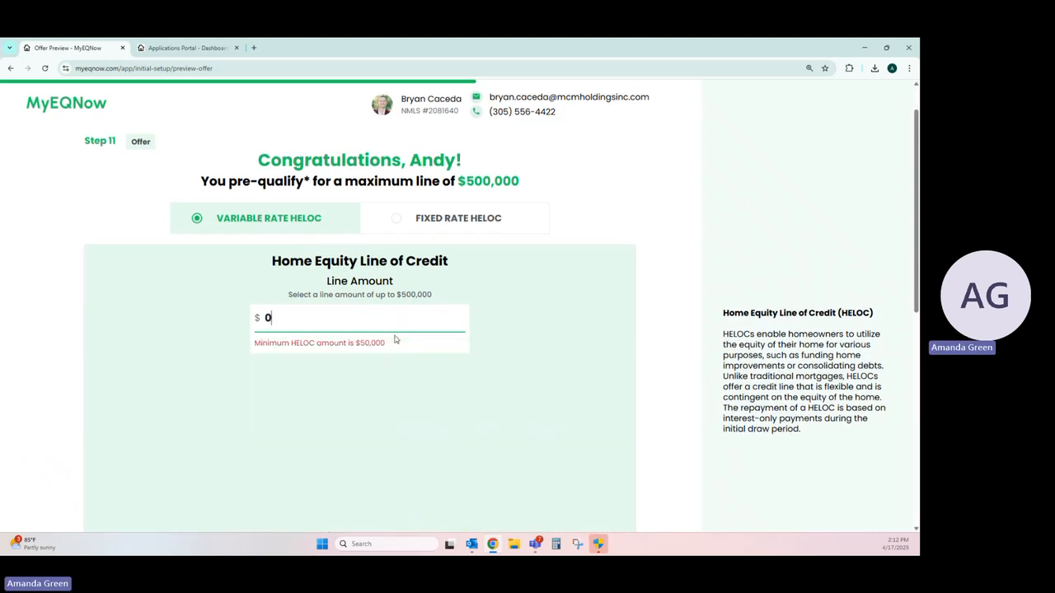
{"action": "type", "text": "30"}
{"action": "key", "text": "ctrl+a"}
{"action": "type", "text": "500,000"}
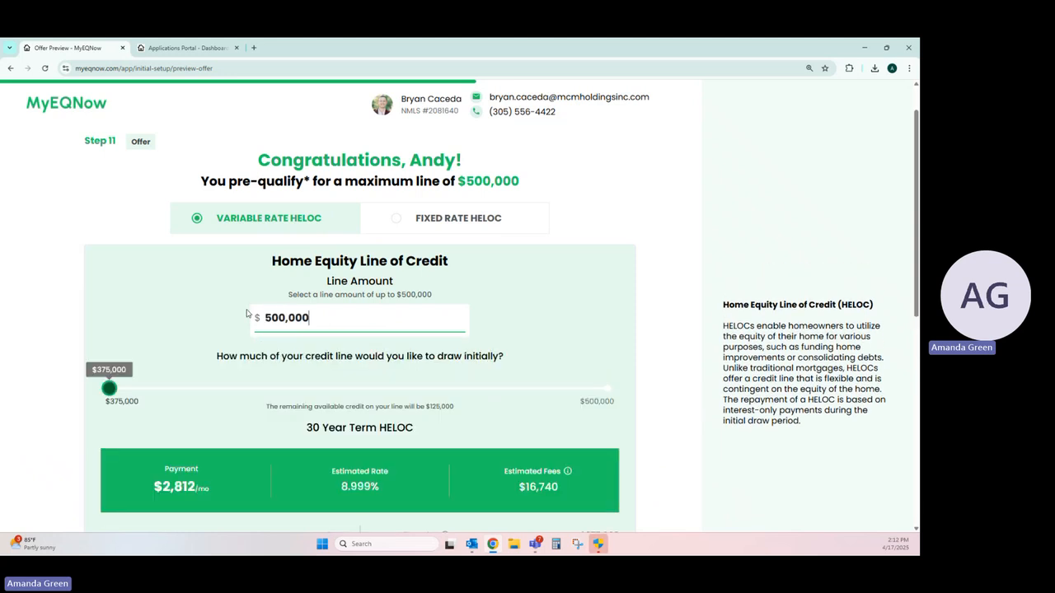
Step: Set the initial draw to $390,000, acknowledge the credit line and draw statement, and accept the variable rate offer
{"action": "scroll", "coordinate": [215, 259], "scroll_direction": "down", "scroll_amount": 2}
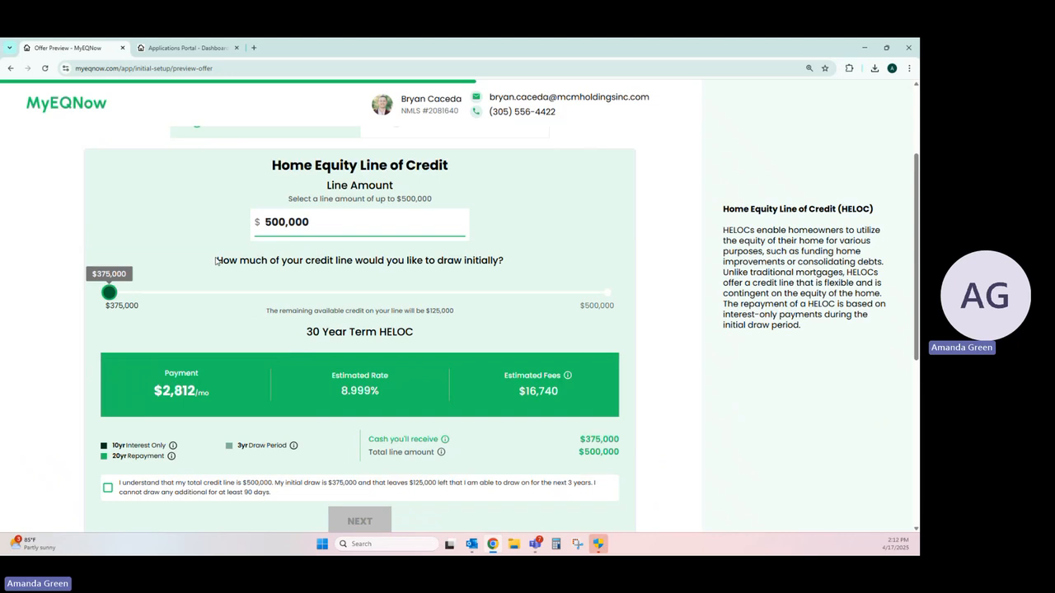
{"action": "left_click_drag", "start_coordinate": [216, 260], "coordinate": [506, 260]}
{"action": "mouse_move", "coordinate": [109, 292]}
{"action": "left_mouse_down"}
{"action": "mouse_move", "coordinate": [320, 293]}
{"action": "mouse_move", "coordinate": [170, 293]}
{"action": "left_mouse_up"}
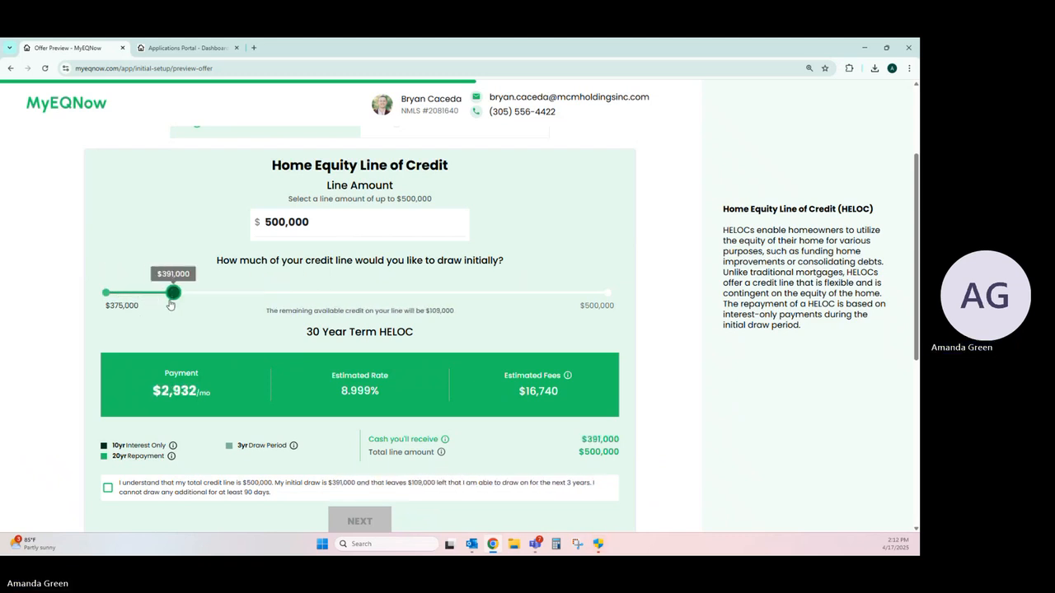
{"action": "scroll", "coordinate": [109, 350], "scroll_direction": "down", "scroll_amount": 2}
{"action": "left_click", "coordinate": [108, 346]}
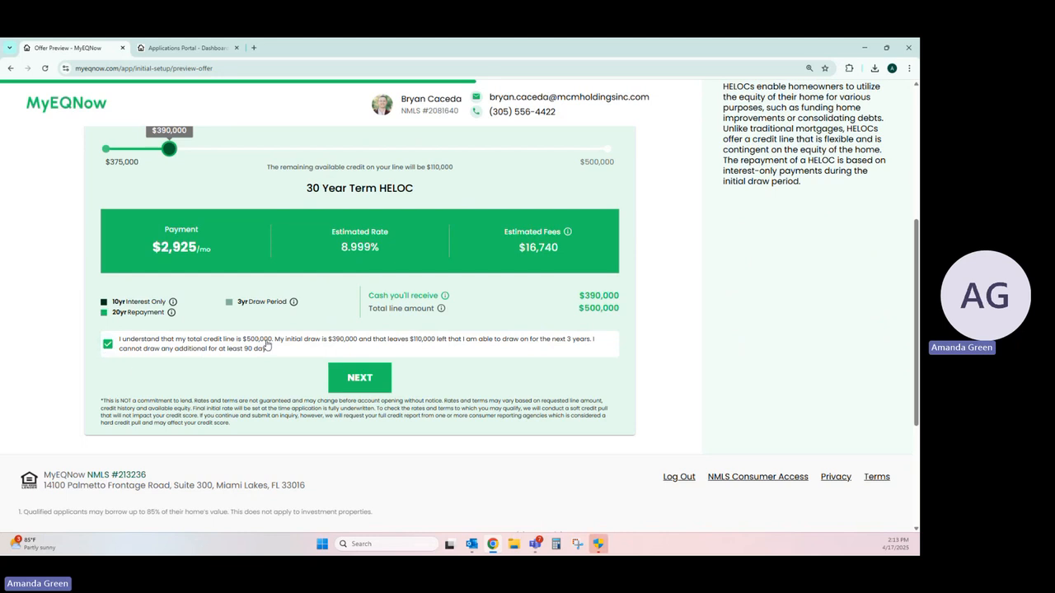
{"action": "left_click", "coordinate": [362, 385]}
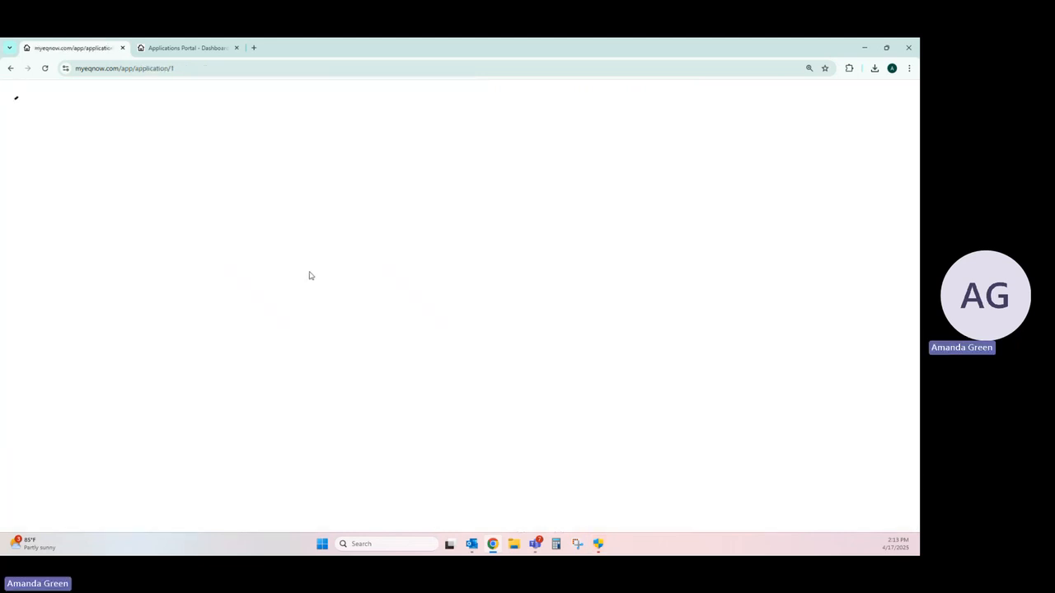
Step: Enter the borrower's date of birth, and set citizenship status to U.S. Citizen and loan reason to Home Improvement
{"action": "left_click", "coordinate": [272, 229]}
{"action": "type", "text": "04/"}
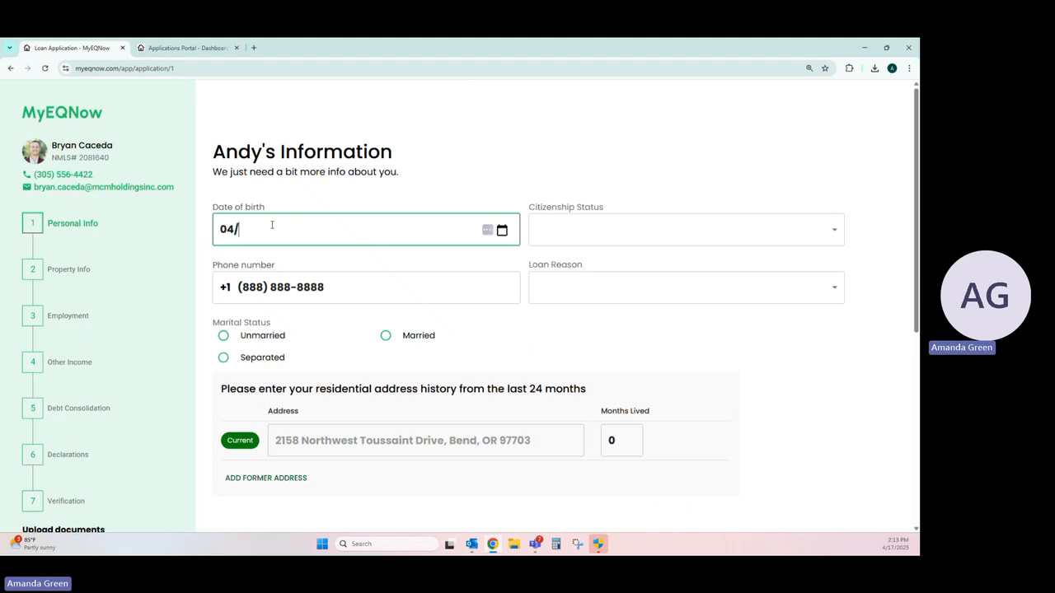
{"action": "type", "text": "19/1984"}
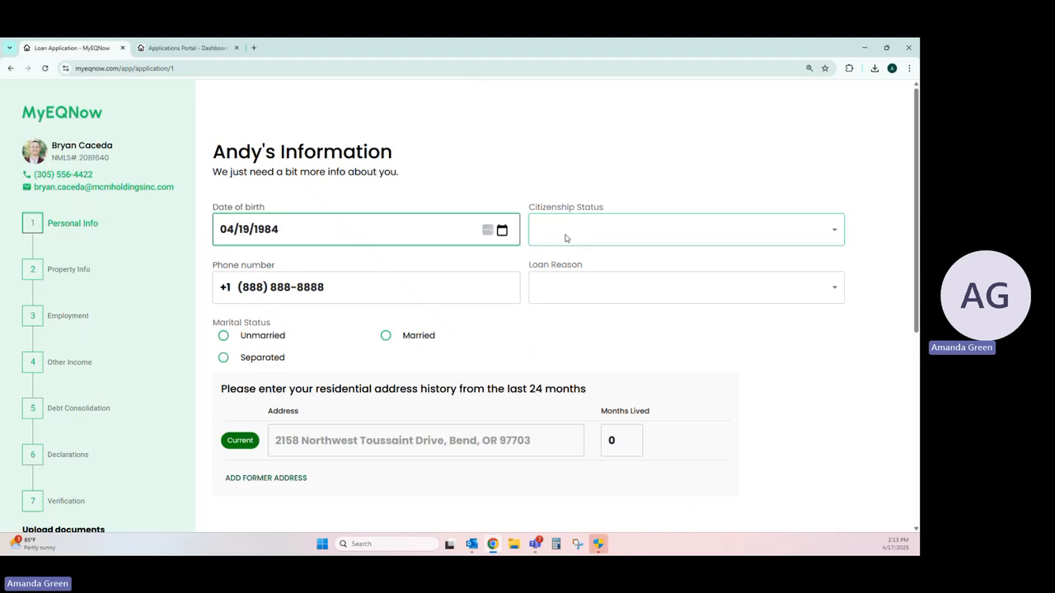
{"action": "left_click", "coordinate": [567, 238]}
{"action": "left_click", "coordinate": [557, 266]}
{"action": "left_click", "coordinate": [560, 287]}
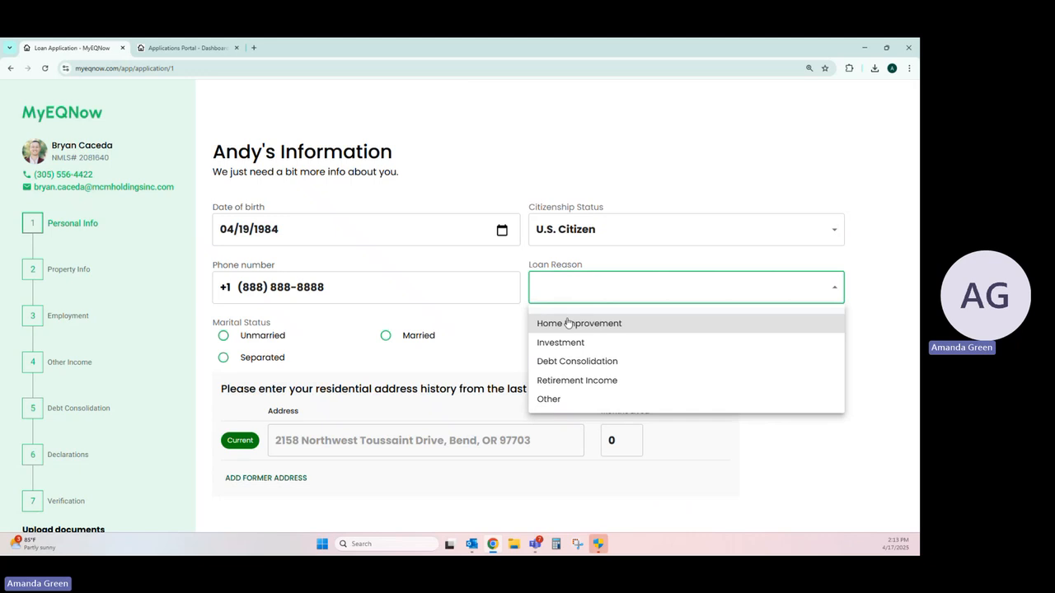
{"action": "left_click", "coordinate": [565, 322]}
Step: Enter 36 months lived at the current address, set marital status to Unmarried, and submit the personal information
{"action": "left_click", "coordinate": [620, 440]}
{"action": "double_click", "coordinate": [619, 440]}
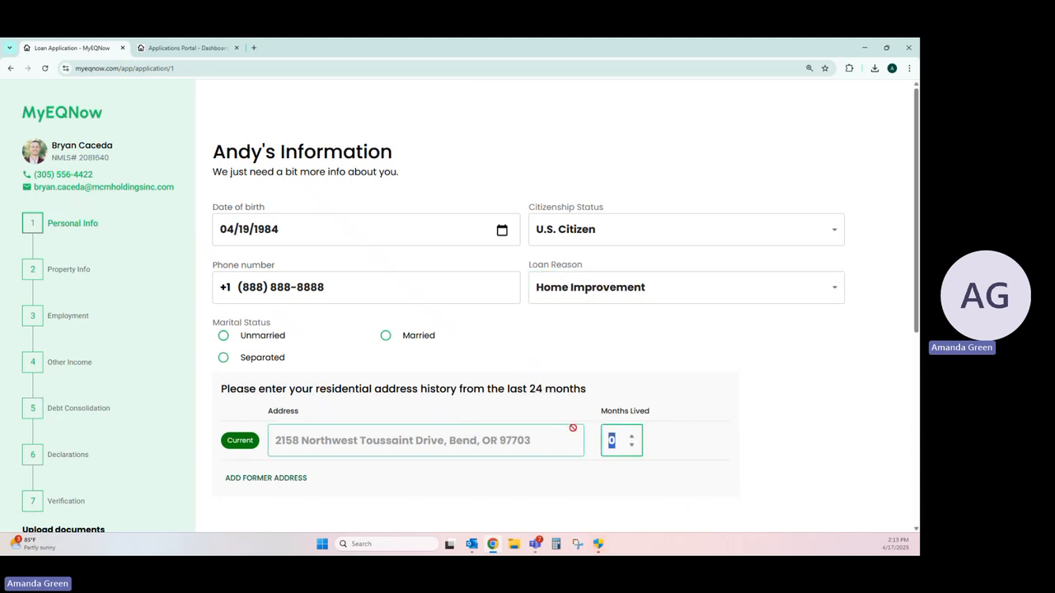
{"action": "type", "text": "36"}
{"action": "scroll", "coordinate": [337, 349], "scroll_direction": "down", "scroll_amount": 2}
{"action": "left_click", "coordinate": [241, 420]}
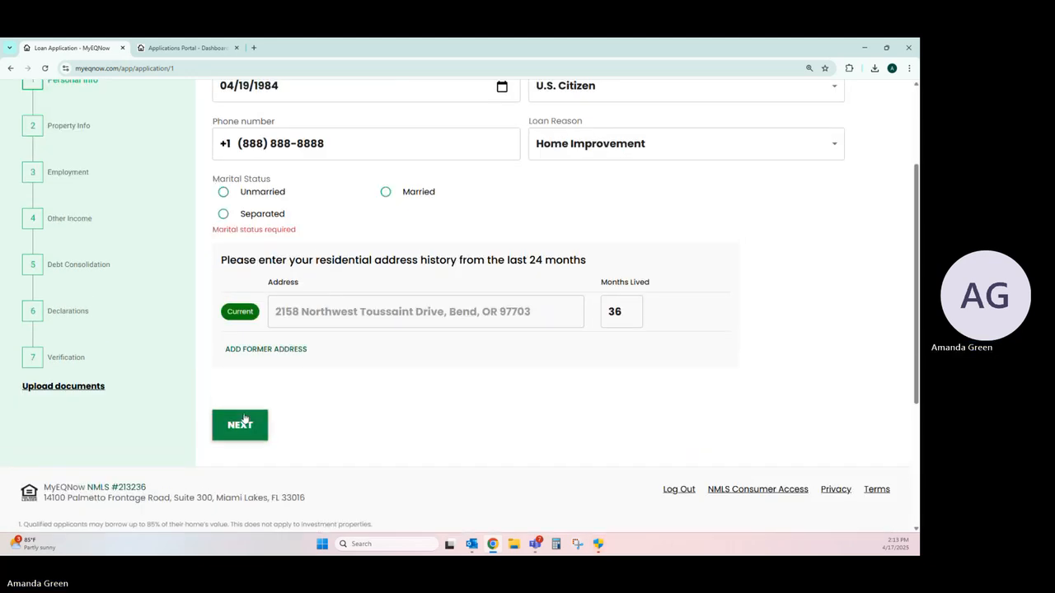
{"action": "left_click", "coordinate": [224, 192]}
{"action": "left_click", "coordinate": [240, 410]}
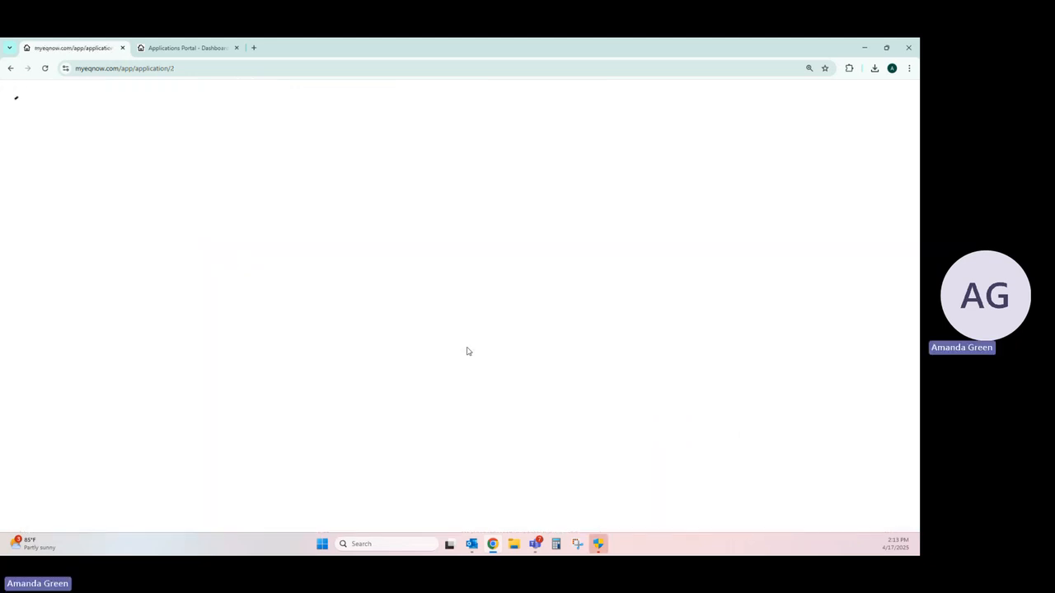
Step: Enter 5 years of property ownership, answer No to the trust and additional properties questions, and submit the property information
{"action": "left_click", "coordinate": [558, 226]}
{"action": "type", "text": "5"}
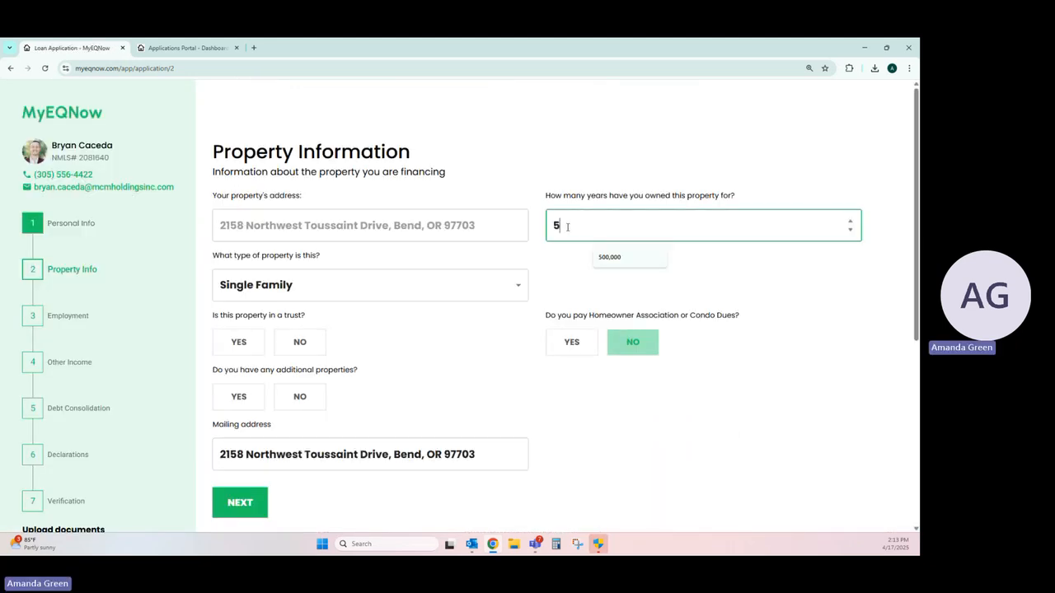
{"action": "left_click", "coordinate": [300, 342]}
{"action": "left_click", "coordinate": [300, 396]}
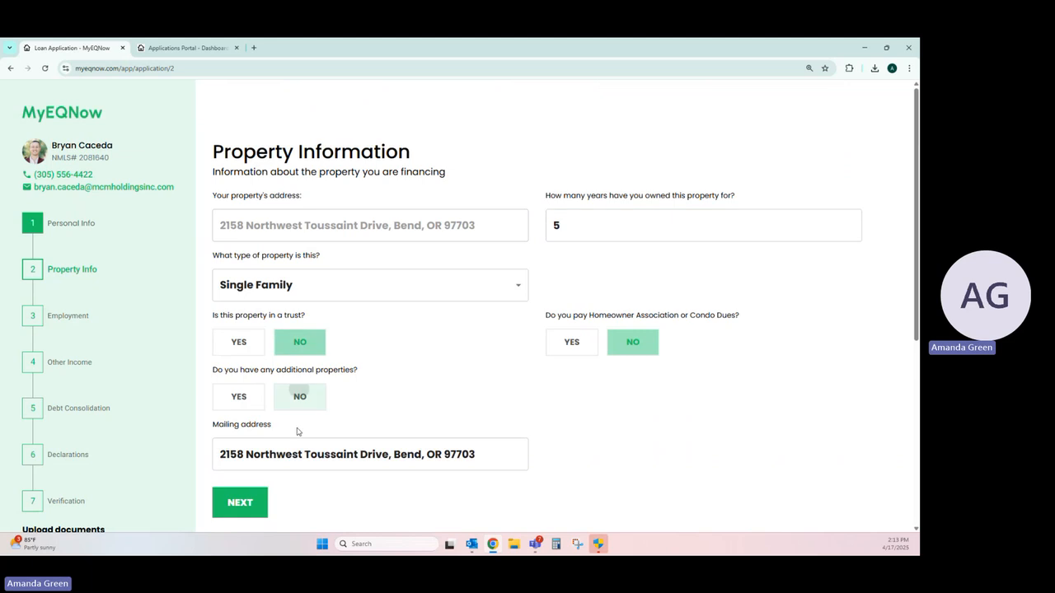
{"action": "left_click", "coordinate": [240, 503]}
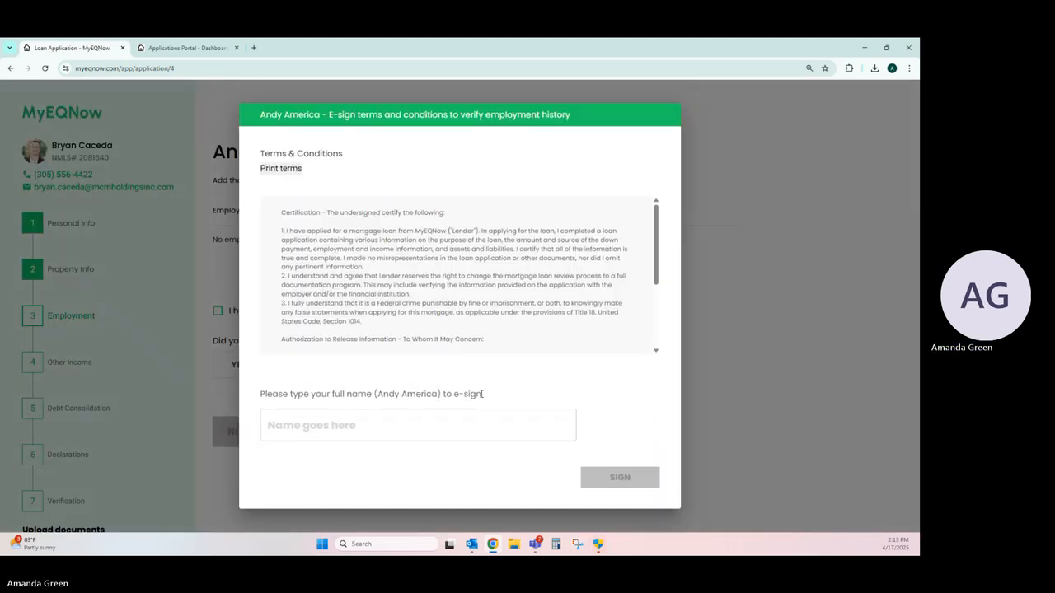
Step: E-sign the employment history verification terms with the borrower's full name
{"action": "left_click", "coordinate": [454, 435]}
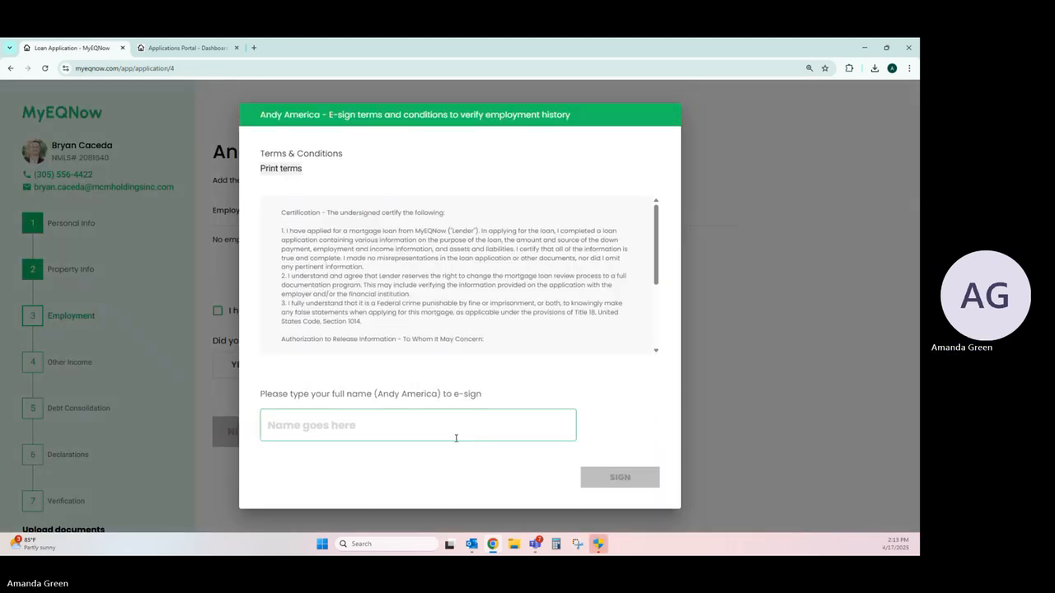
{"action": "type", "text": "Andy America"}
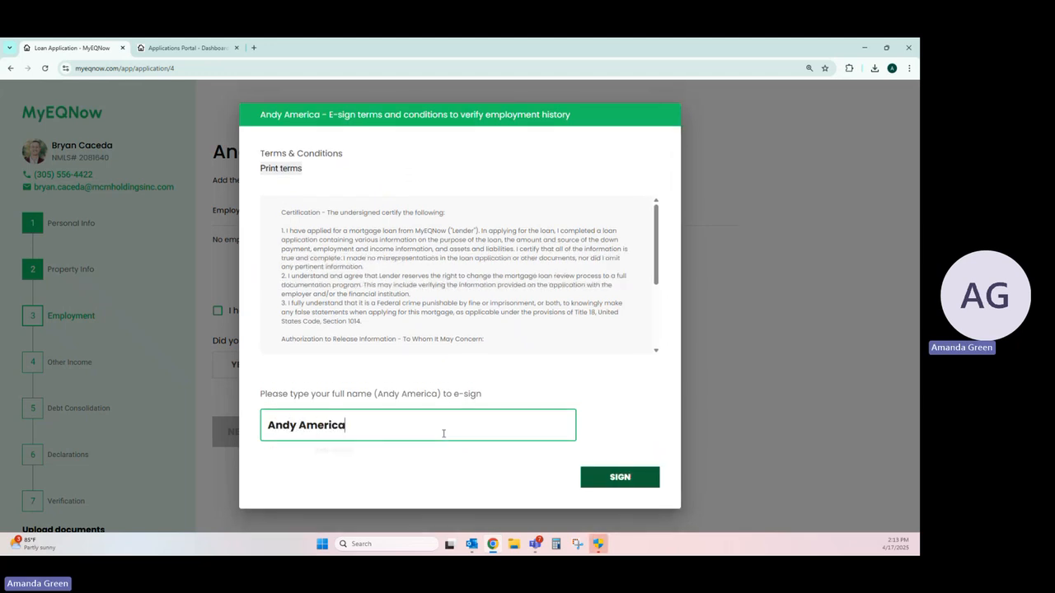
{"action": "left_click", "coordinate": [612, 479]}
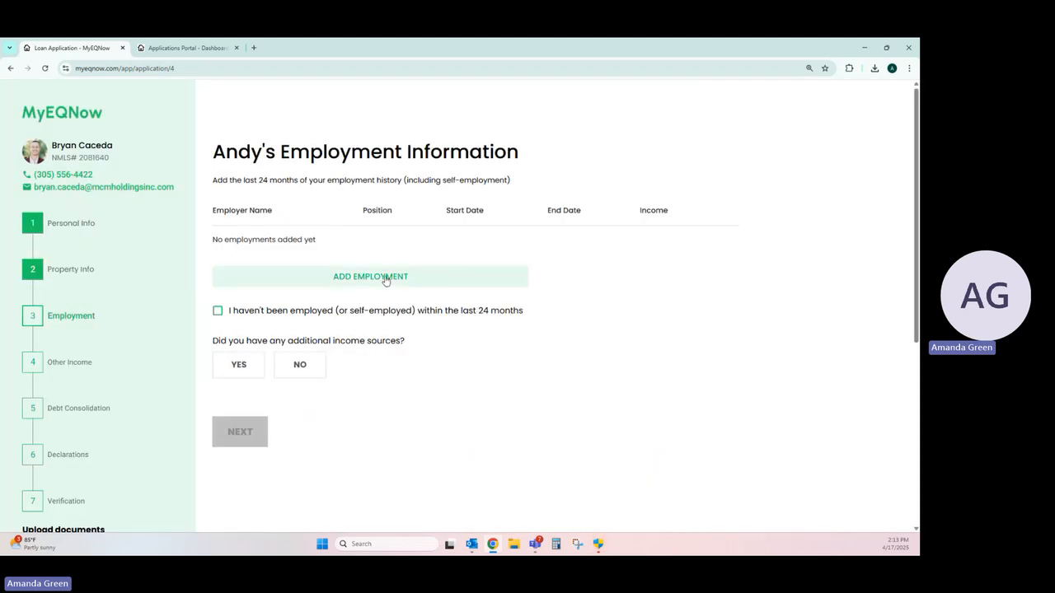
Step: Declare no employment within the last 24 months, keep Yes for additional income sources, and continue to other income
{"action": "left_click", "coordinate": [385, 280]}
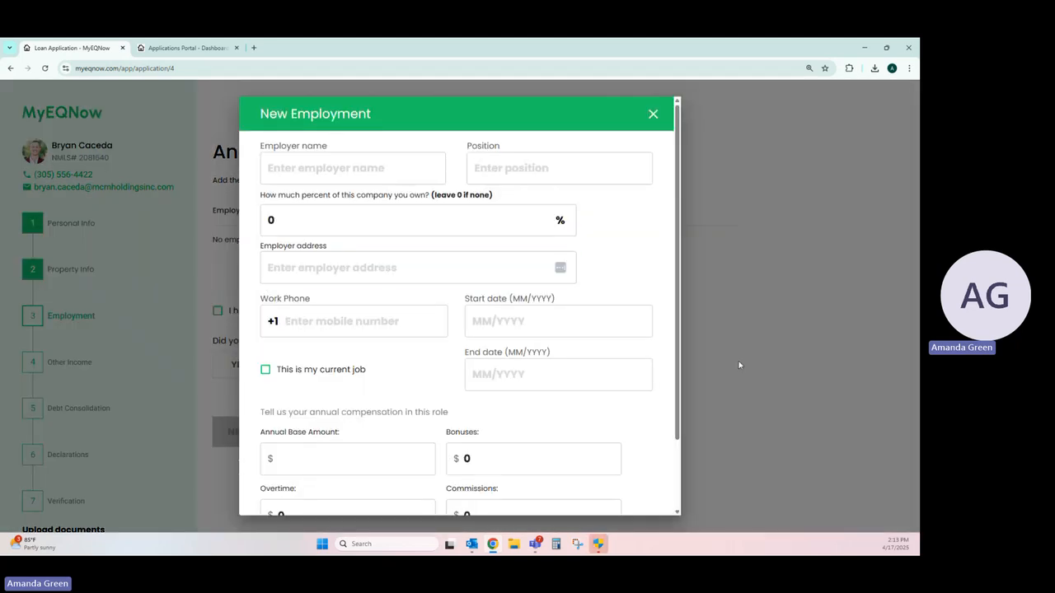
{"action": "left_click", "coordinate": [219, 311]}
{"action": "left_click", "coordinate": [219, 312]}
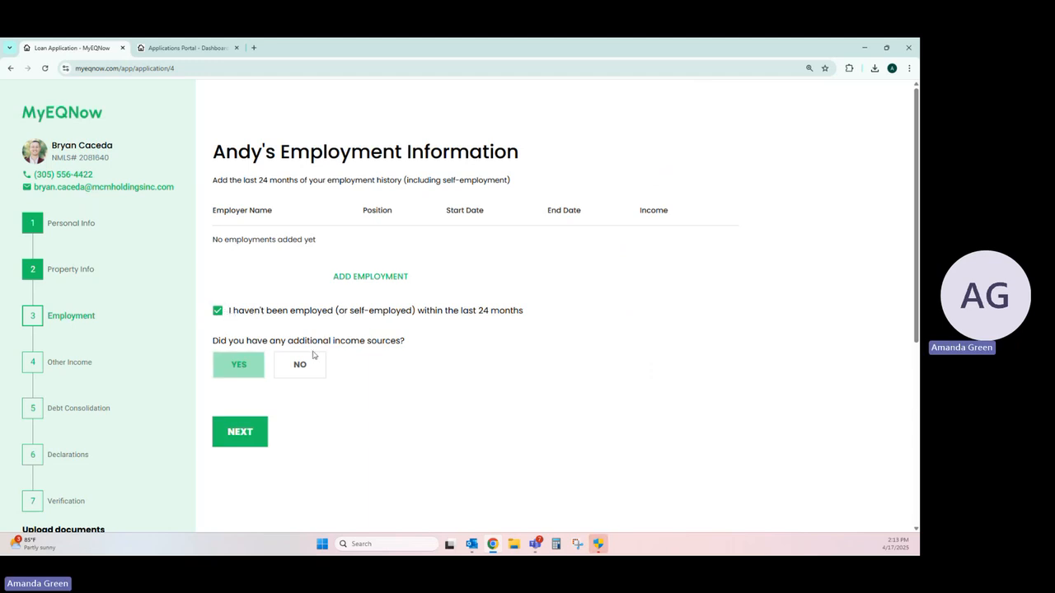
{"action": "left_click_drag", "start_coordinate": [210, 344], "coordinate": [443, 358]}
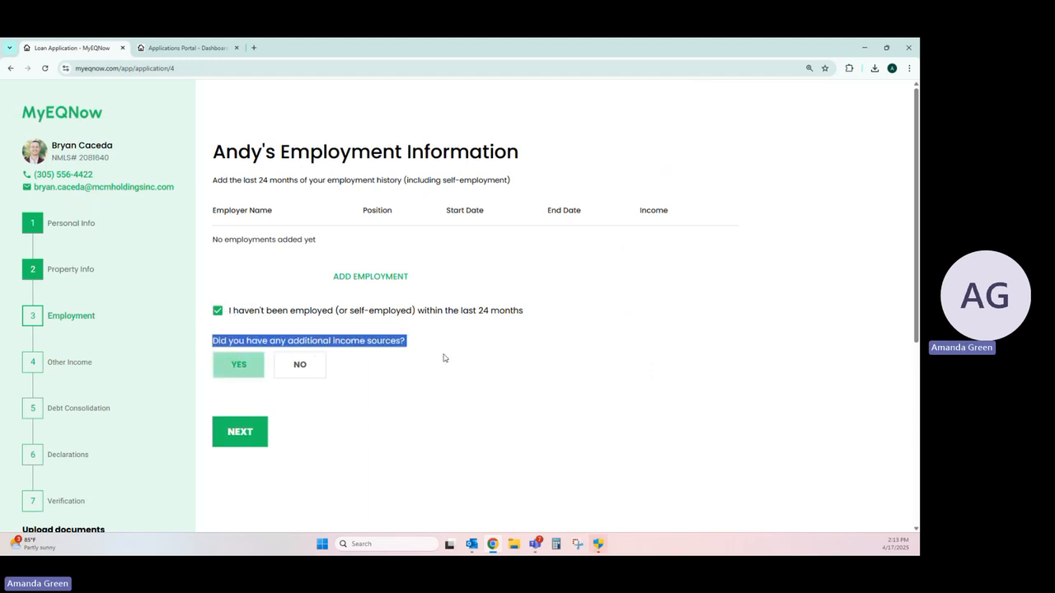
{"action": "left_click", "coordinate": [245, 436]}
{"action": "left_click", "coordinate": [245, 437]}
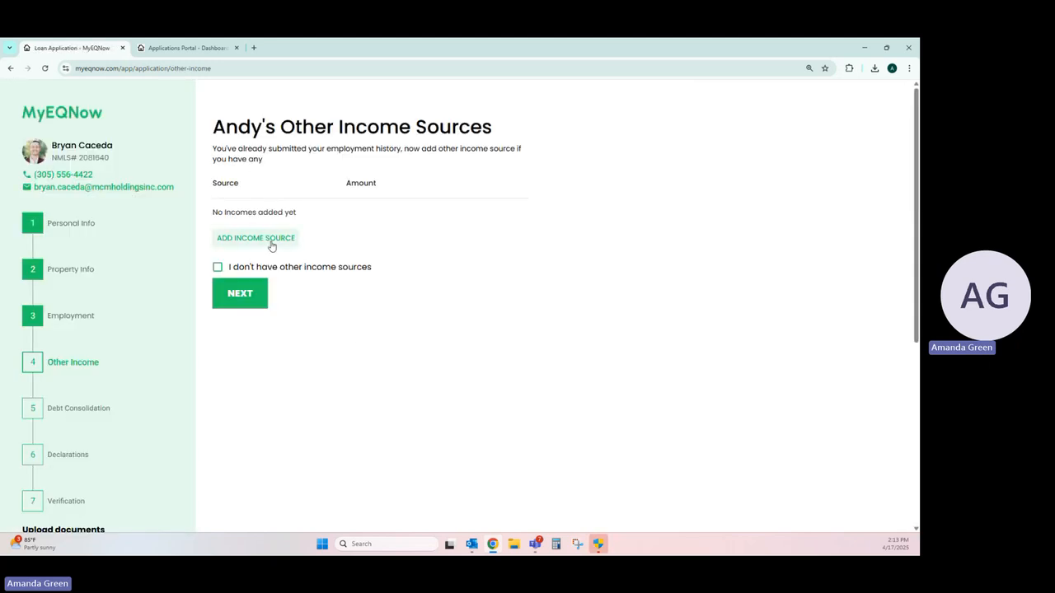
Step: Add an Annuity income source with an annual amount of $2,500,000 and submit the other income sources
{"action": "left_click", "coordinate": [256, 238]}
{"action": "left_click", "coordinate": [295, 268]}
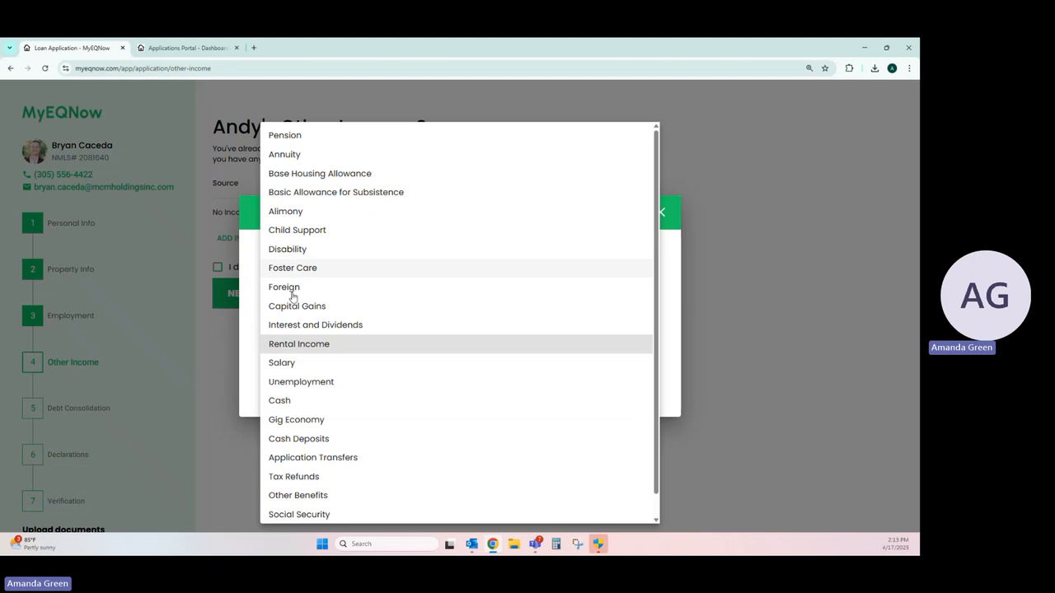
{"action": "left_click", "coordinate": [290, 345]}
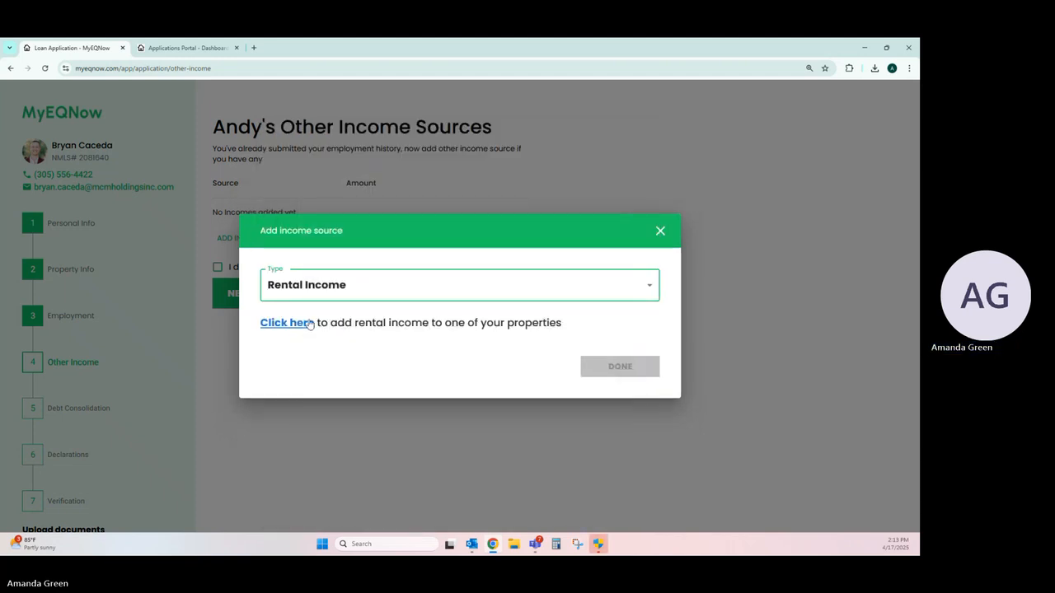
{"action": "left_click", "coordinate": [631, 295]}
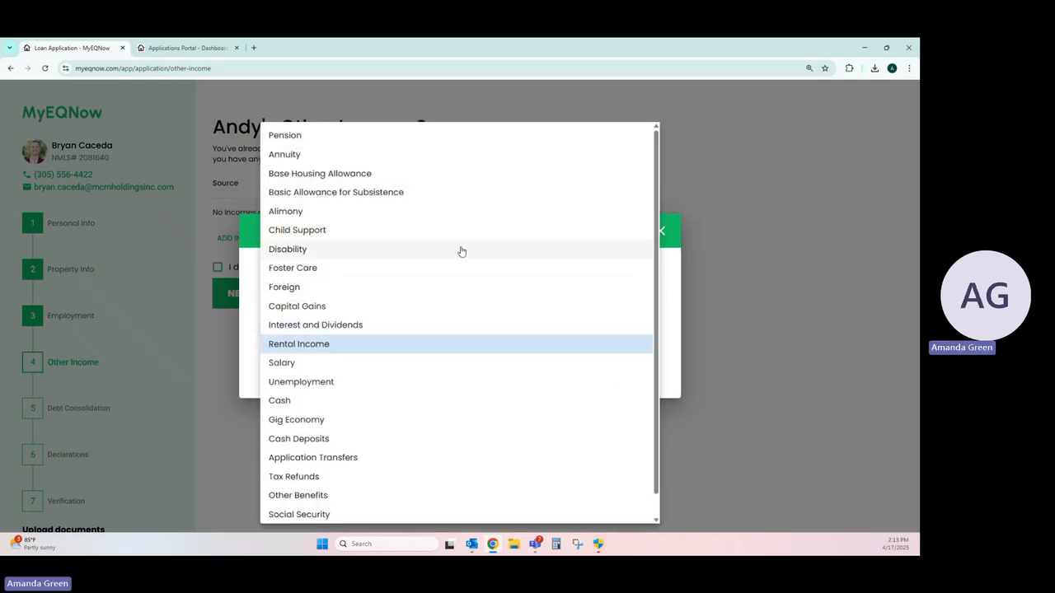
{"action": "left_click", "coordinate": [403, 156]}
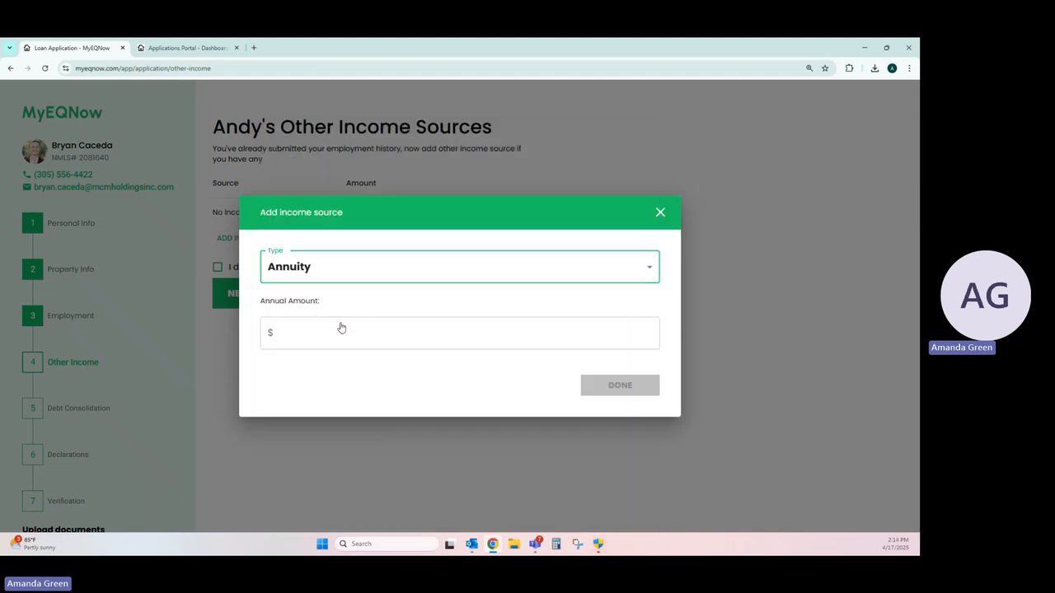
{"action": "left_click", "coordinate": [341, 326]}
{"action": "type", "text": "2,500,000"}
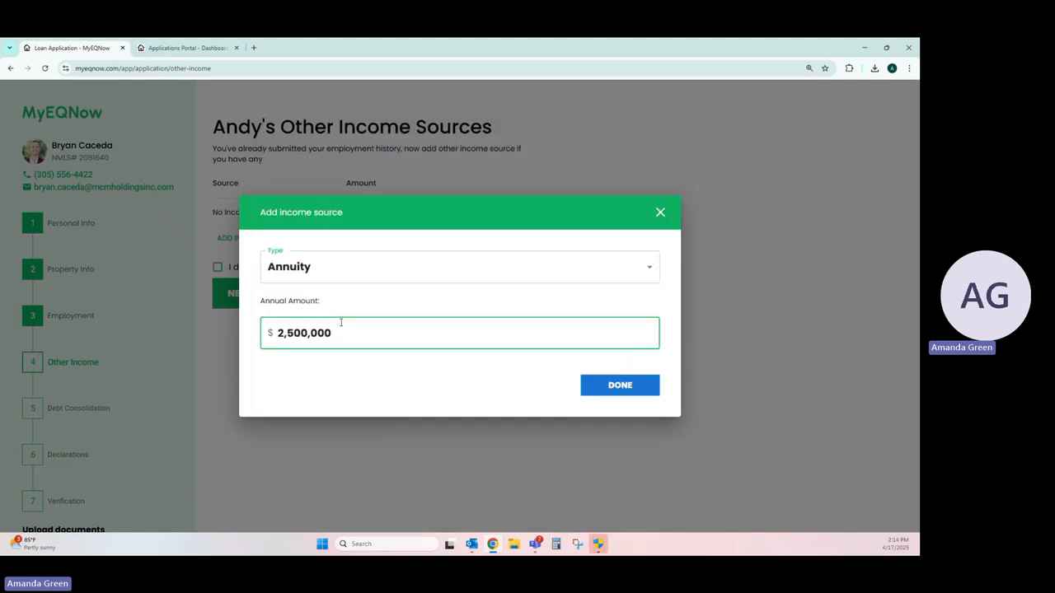
{"action": "left_click", "coordinate": [623, 385]}
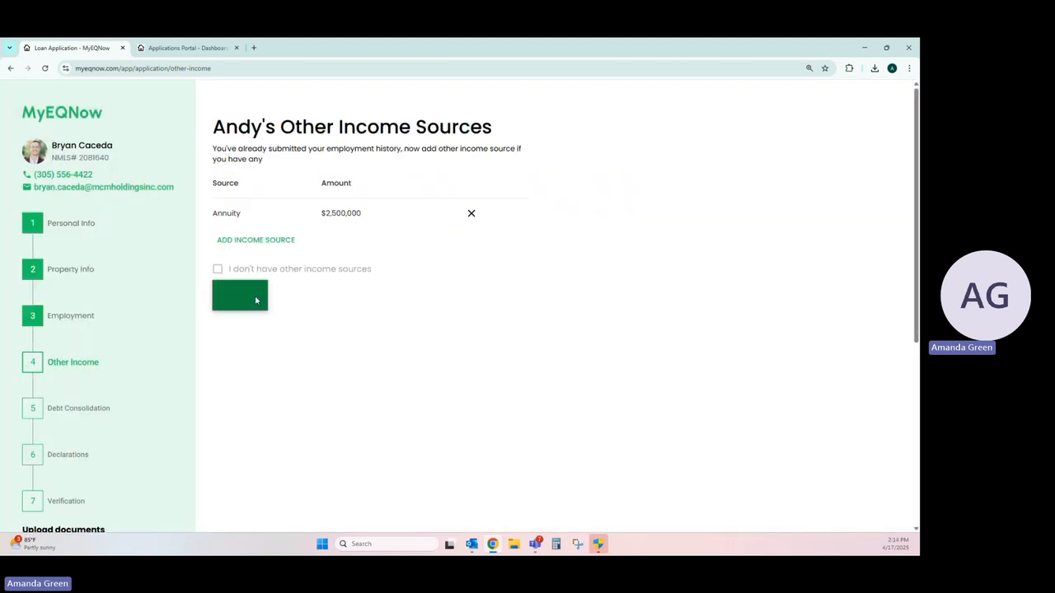
{"action": "left_click", "coordinate": [255, 300]}
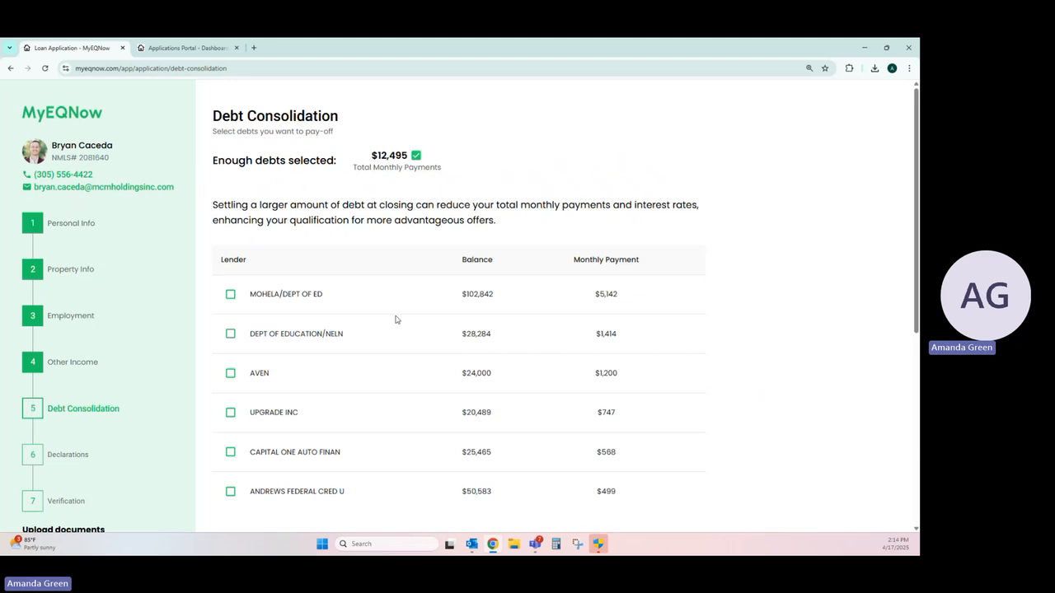
Step: Select every listed debt for payoff, from MOHELA/DEPT OF ED through ANDREWS FEDERAL CRED U, and submit the debt consolidation
{"action": "left_click", "coordinate": [231, 294]}
{"action": "left_click", "coordinate": [231, 334]}
{"action": "left_click", "coordinate": [231, 373]}
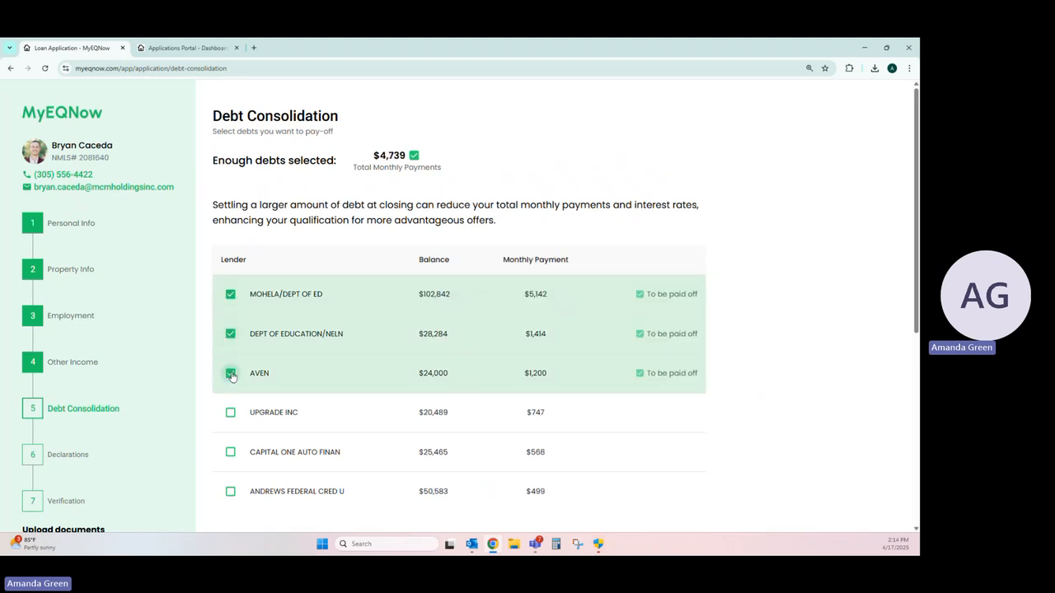
{"action": "scroll", "coordinate": [232, 375], "scroll_direction": "down", "scroll_amount": 1}
{"action": "left_click", "coordinate": [230, 364]}
{"action": "left_click", "coordinate": [231, 404]}
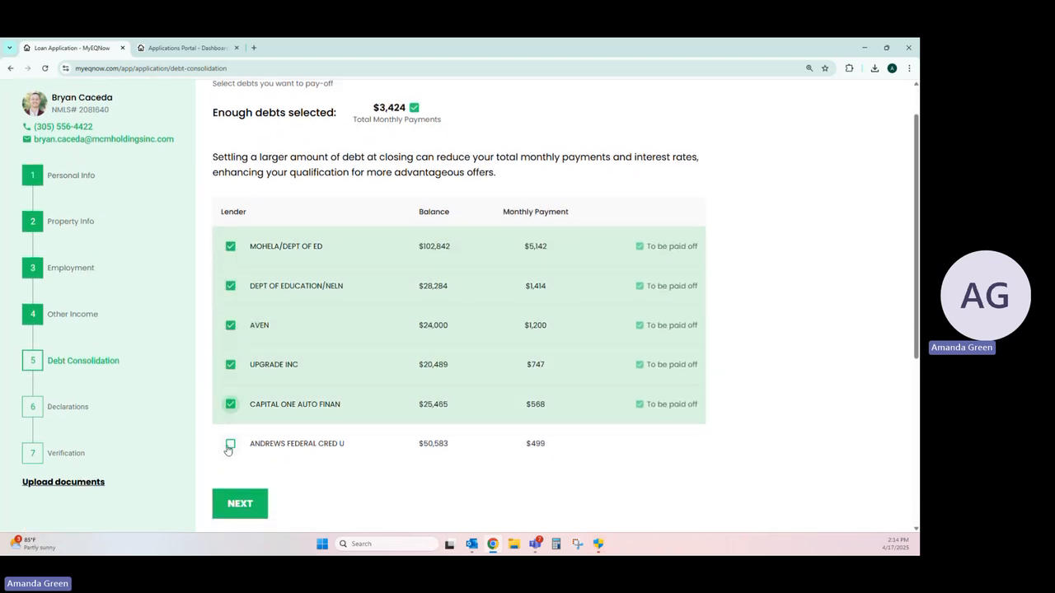
{"action": "left_click", "coordinate": [230, 444]}
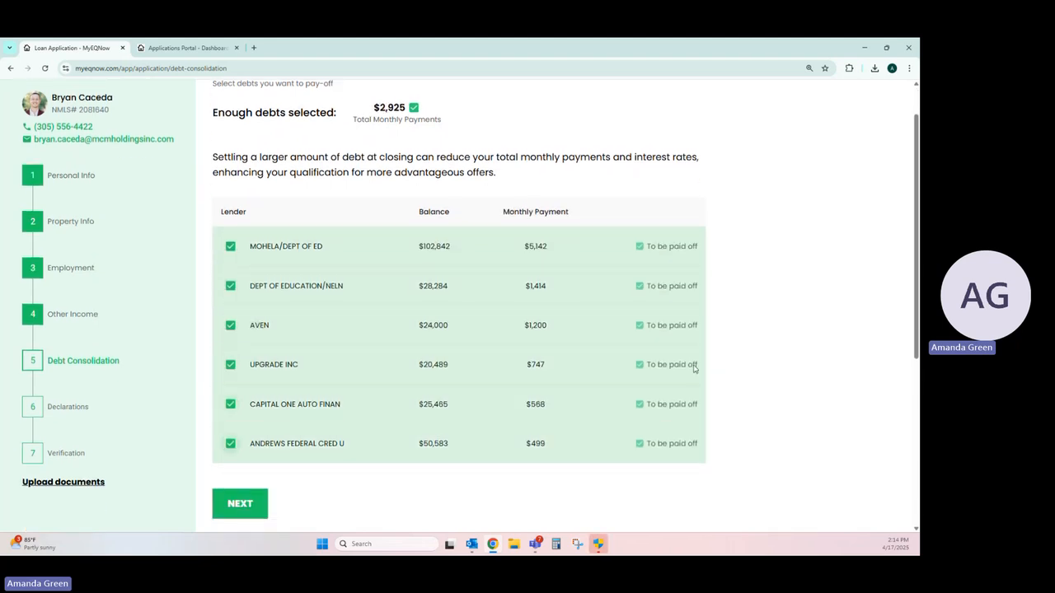
{"action": "left_click", "coordinate": [247, 503]}
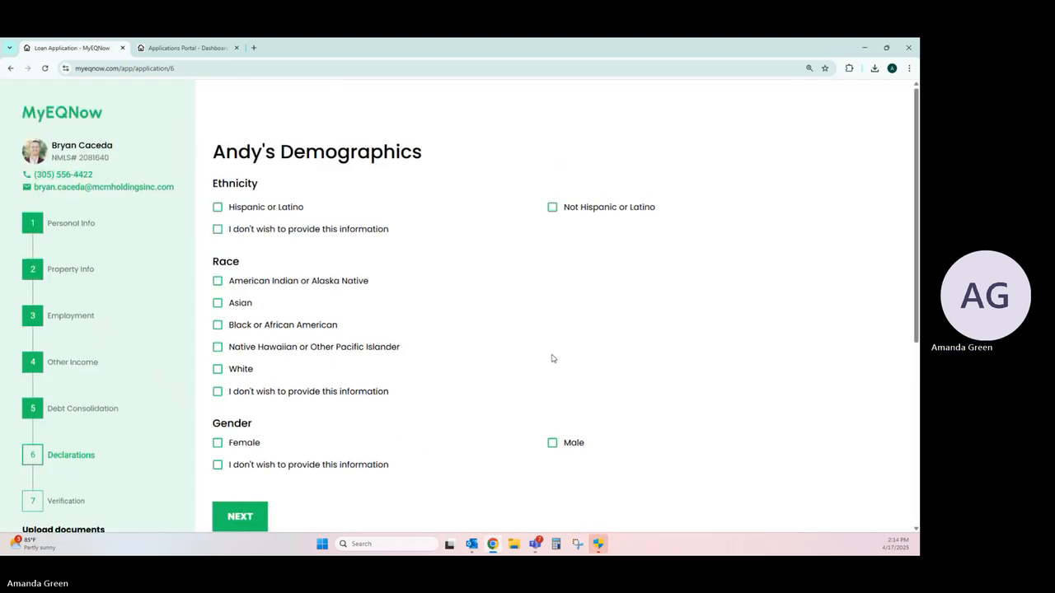
Step: Choose "I don't wish to provide this information" for ethnicity, race and gender, and submit the demographics
{"action": "left_click", "coordinate": [365, 235]}
{"action": "left_click", "coordinate": [327, 466]}
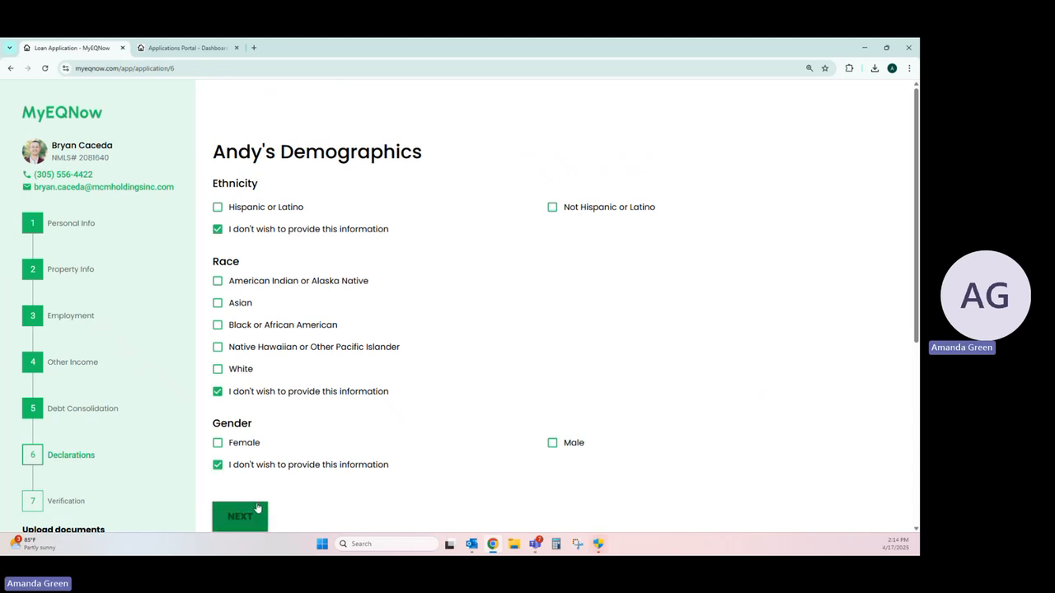
{"action": "left_click", "coordinate": [240, 515]}
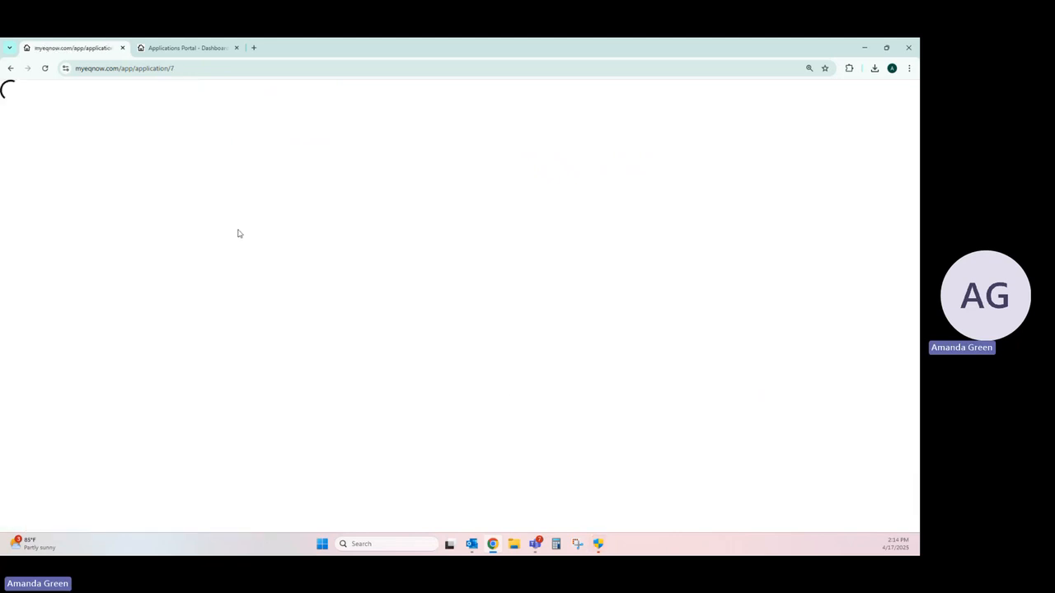
Step: Declare Yes for primary residence occupancy and No for other property ownership, another mortgage application, new credit, a priority lien and co-signing undisclosed debt
{"action": "left_click", "coordinate": [223, 206]}
{"action": "left_click", "coordinate": [556, 259]}
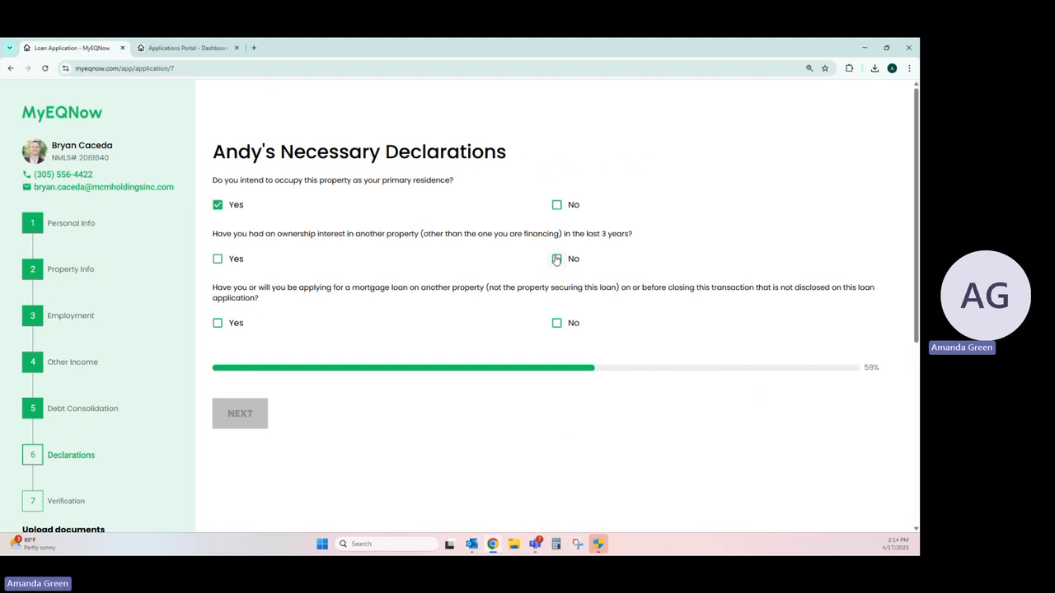
{"action": "left_click", "coordinate": [557, 324]}
{"action": "left_click", "coordinate": [557, 376]}
{"action": "scroll", "coordinate": [558, 363], "scroll_direction": "down", "scroll_amount": 1}
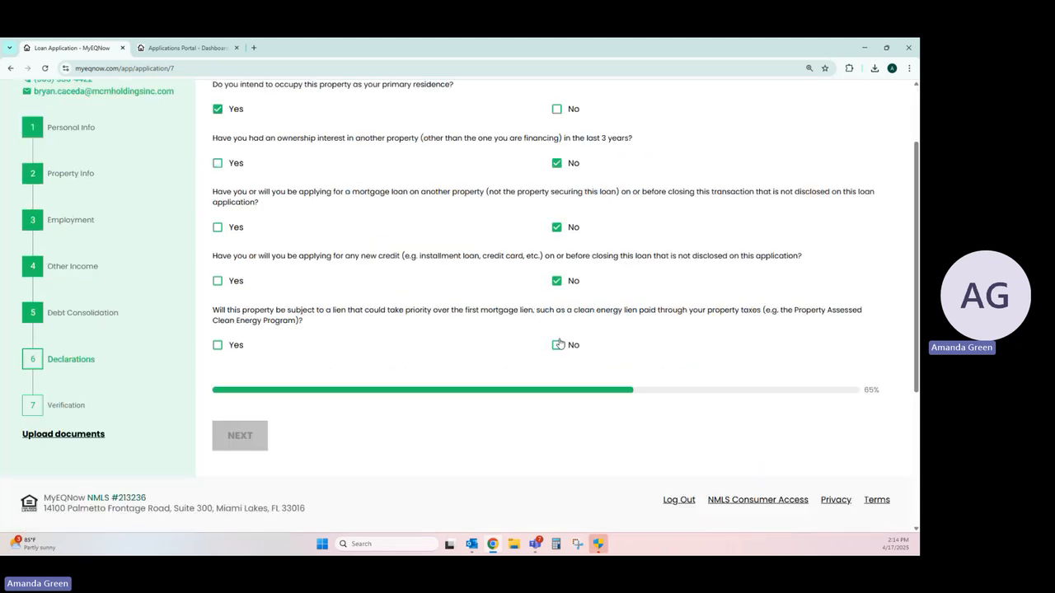
{"action": "left_click", "coordinate": [557, 346]}
{"action": "scroll", "coordinate": [558, 329], "scroll_direction": "down", "scroll_amount": 1}
{"action": "left_click", "coordinate": [557, 307]}
{"action": "scroll", "coordinate": [561, 317], "scroll_direction": "down", "scroll_amount": 1}
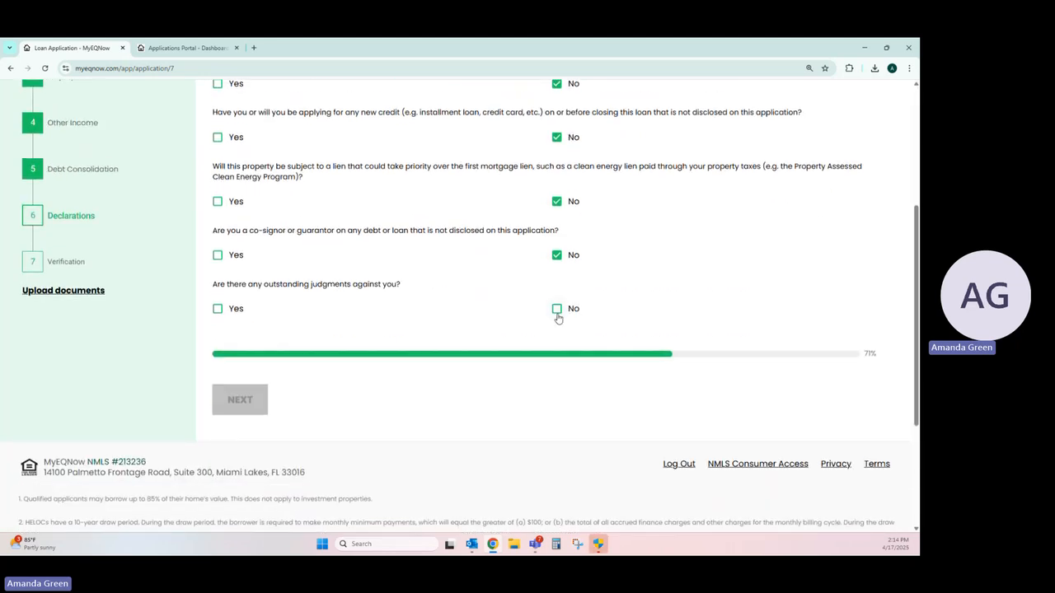
Step: Declare No for outstanding judgments, federal debt default, title conveyed in lieu of foreclosure, and a pre-foreclosure or short sale
{"action": "left_click", "coordinate": [557, 306]}
{"action": "scroll", "coordinate": [558, 320], "scroll_direction": "down", "scroll_amount": 1}
{"action": "scroll", "coordinate": [557, 320], "scroll_direction": "down", "scroll_amount": 1}
{"action": "left_click", "coordinate": [557, 267]}
{"action": "left_click", "coordinate": [557, 322]}
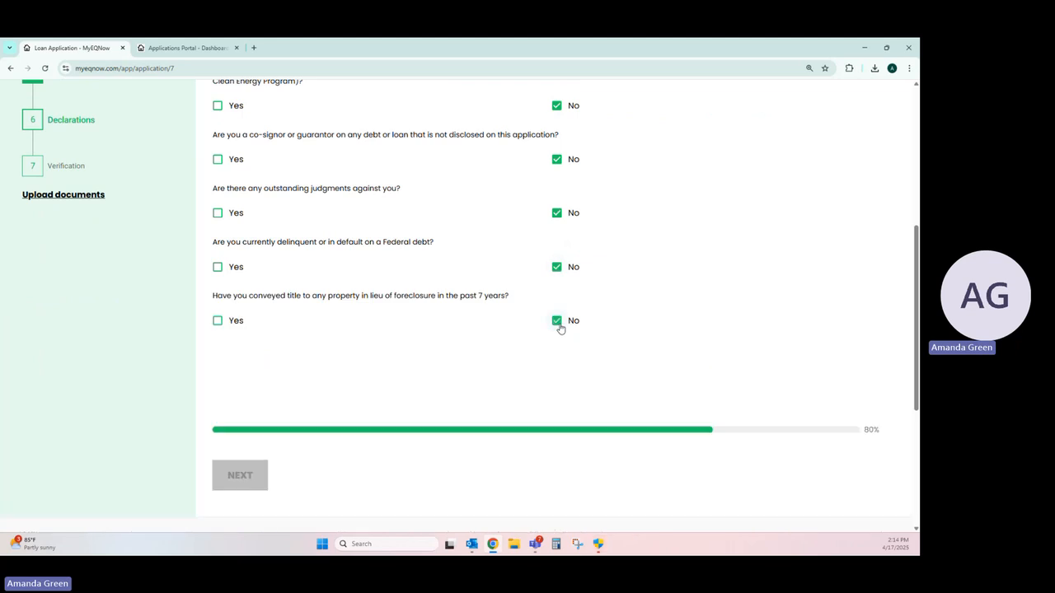
{"action": "scroll", "coordinate": [559, 327], "scroll_direction": "down", "scroll_amount": 1}
{"action": "scroll", "coordinate": [559, 329], "scroll_direction": "down", "scroll_amount": 1}
{"action": "left_click", "coordinate": [557, 337]}
{"action": "scroll", "coordinate": [556, 342], "scroll_direction": "down", "scroll_amount": 1}
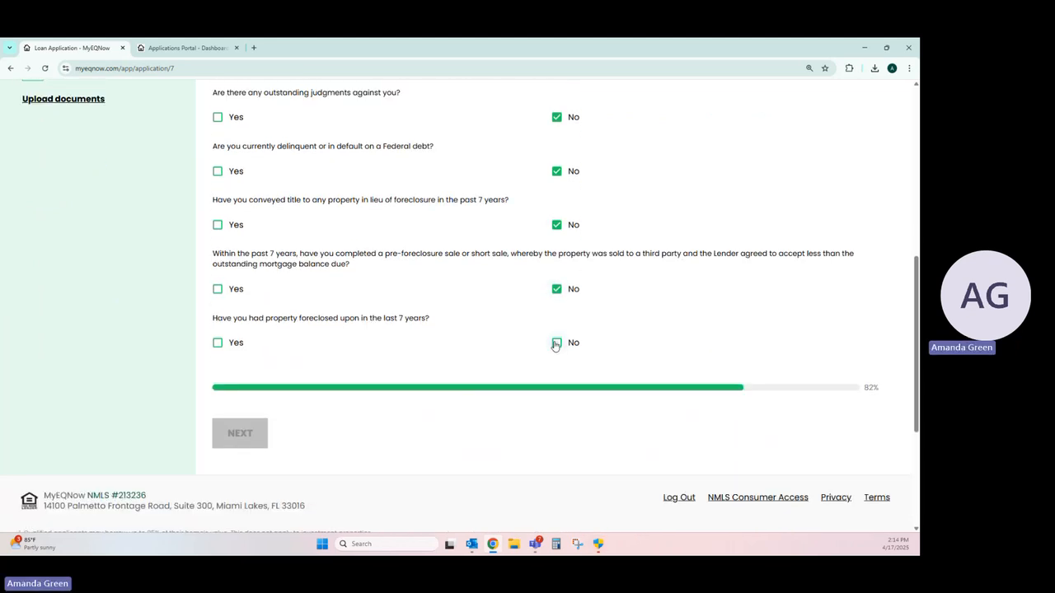
Step: Declare No for property foreclosed in the last 7 years, being party to a lawsuit, and service in the United States Armed Forces
{"action": "left_click", "coordinate": [556, 343]}
{"action": "scroll", "coordinate": [556, 345], "scroll_direction": "down", "scroll_amount": 1}
{"action": "left_click", "coordinate": [556, 346]}
{"action": "scroll", "coordinate": [556, 350], "scroll_direction": "down", "scroll_amount": 1}
{"action": "left_click", "coordinate": [556, 354]}
{"action": "scroll", "coordinate": [554, 356], "scroll_direction": "down", "scroll_amount": 1}
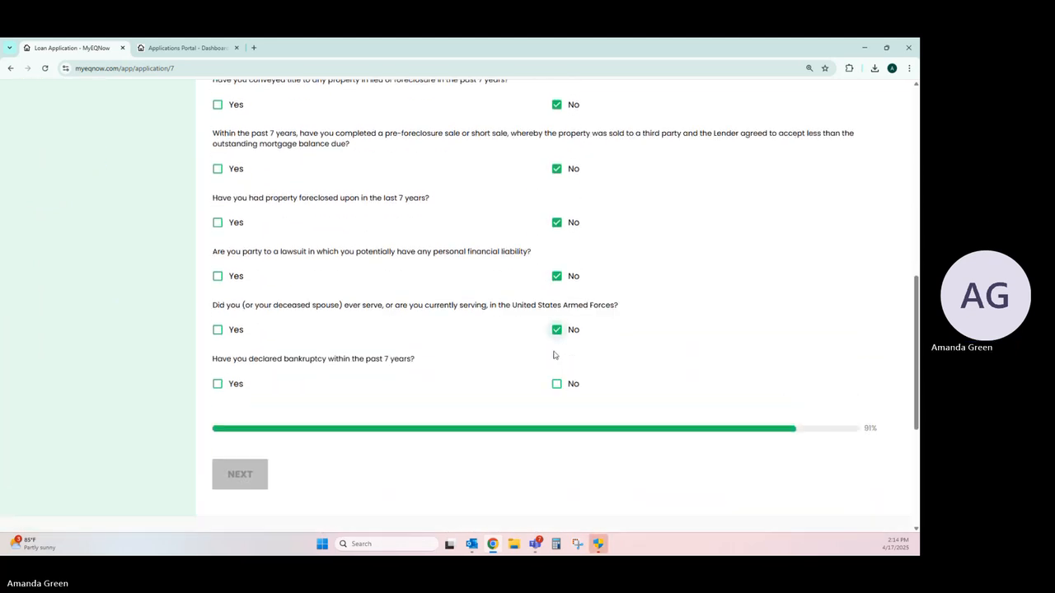
Step: Declare No for bankruptcy, affiliation with the seller and undisclosed borrowed money, and submit the declarations
{"action": "scroll", "coordinate": [554, 355], "scroll_direction": "down", "scroll_amount": 1}
{"action": "left_click", "coordinate": [556, 361]}
{"action": "scroll", "coordinate": [556, 360], "scroll_direction": "down", "scroll_amount": 1}
{"action": "left_click", "coordinate": [556, 371]}
{"action": "scroll", "coordinate": [554, 375], "scroll_direction": "down", "scroll_amount": 1}
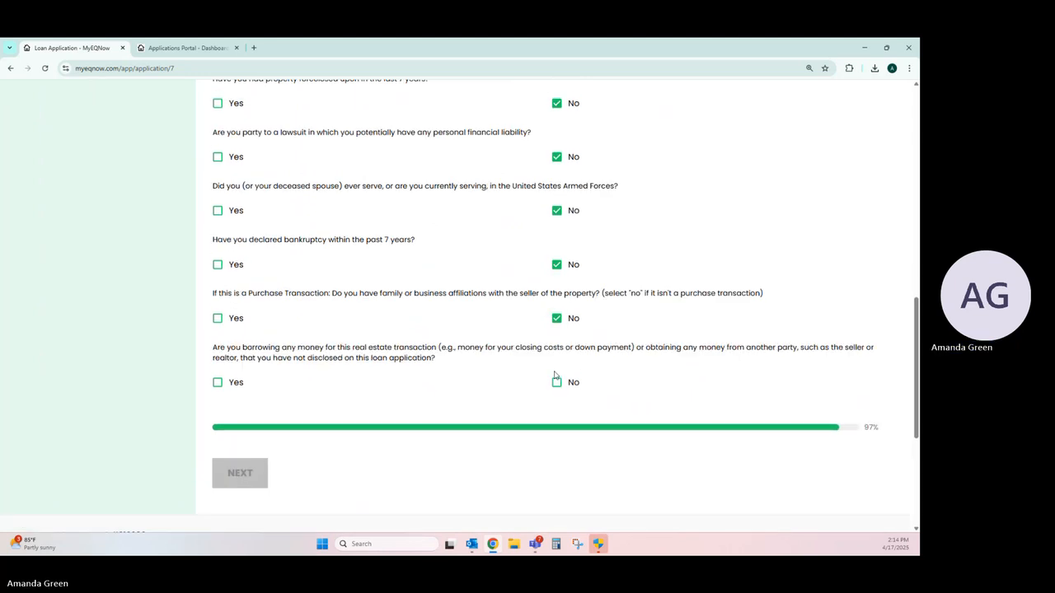
{"action": "left_click", "coordinate": [556, 382]}
{"action": "scroll", "coordinate": [556, 380], "scroll_direction": "down", "scroll_amount": 1}
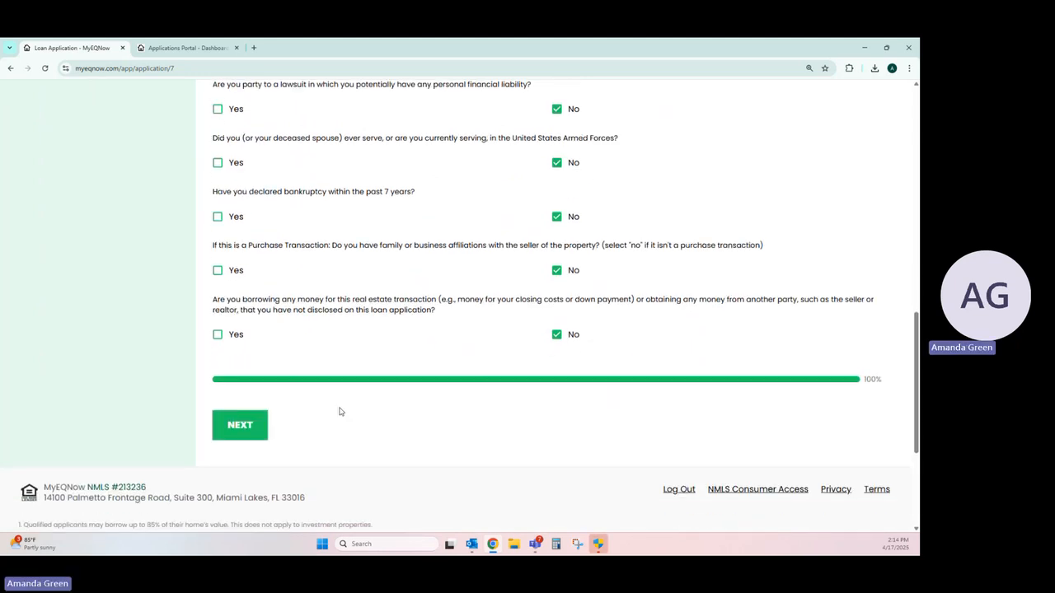
{"action": "left_click", "coordinate": [262, 434]}
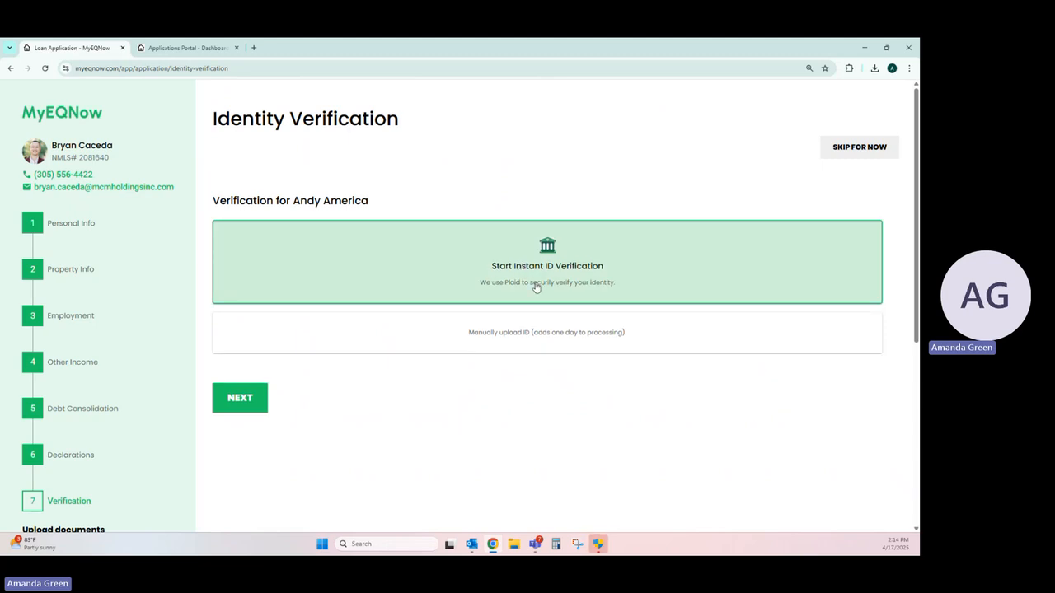
Step: Skip the identity verification, document upload and loan disbursement pages for now to reach the submitted application's task page
{"action": "left_click", "coordinate": [826, 153]}
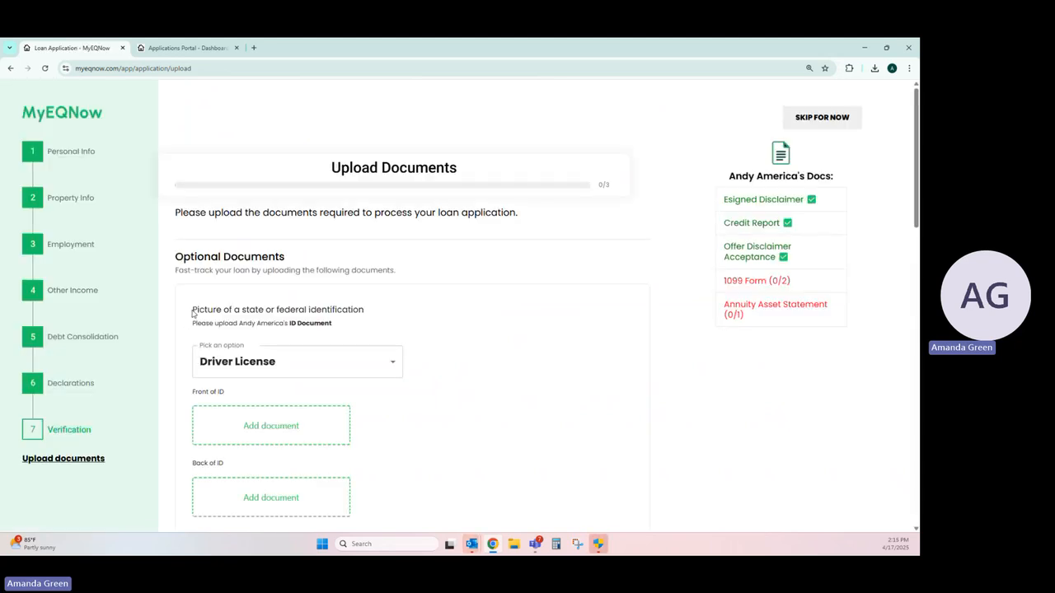
{"action": "left_click_drag", "start_coordinate": [193, 312], "coordinate": [401, 329]}
{"action": "left_click", "coordinate": [394, 327]}
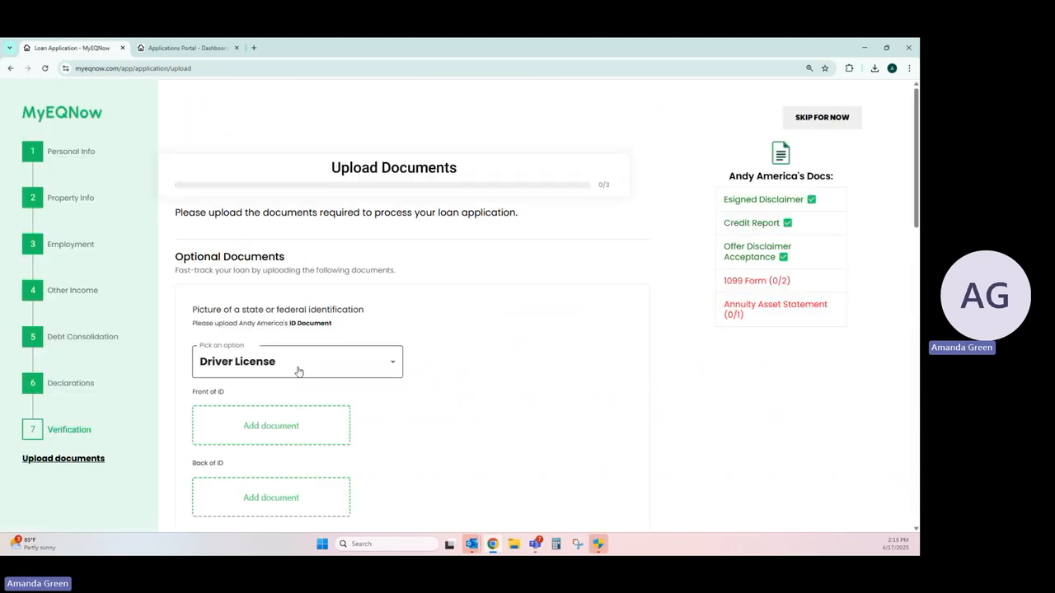
{"action": "left_click", "coordinate": [813, 126]}
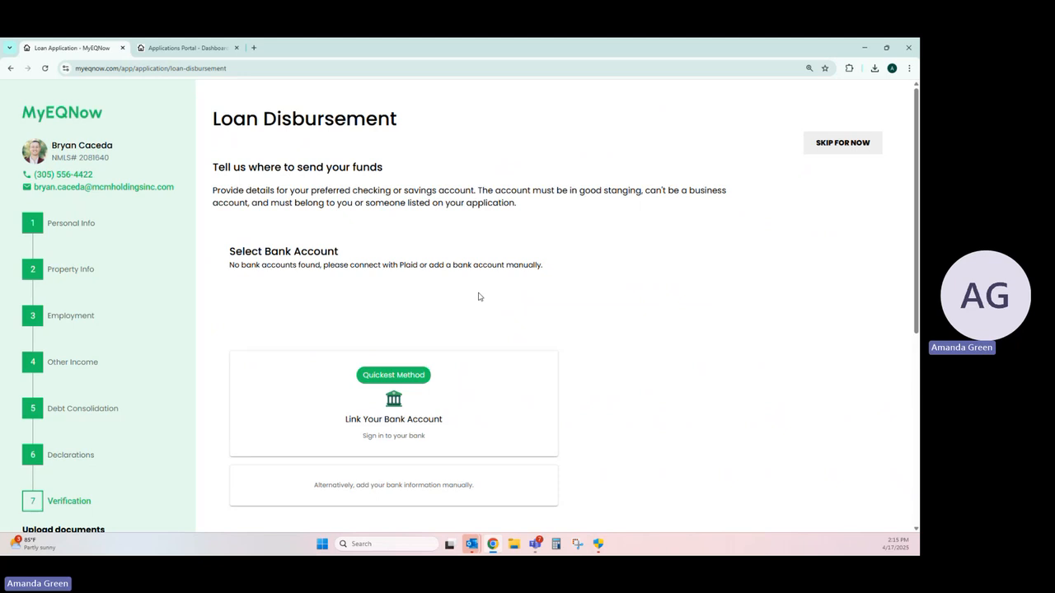
{"action": "scroll", "coordinate": [473, 299], "scroll_direction": "down", "scroll_amount": 1}
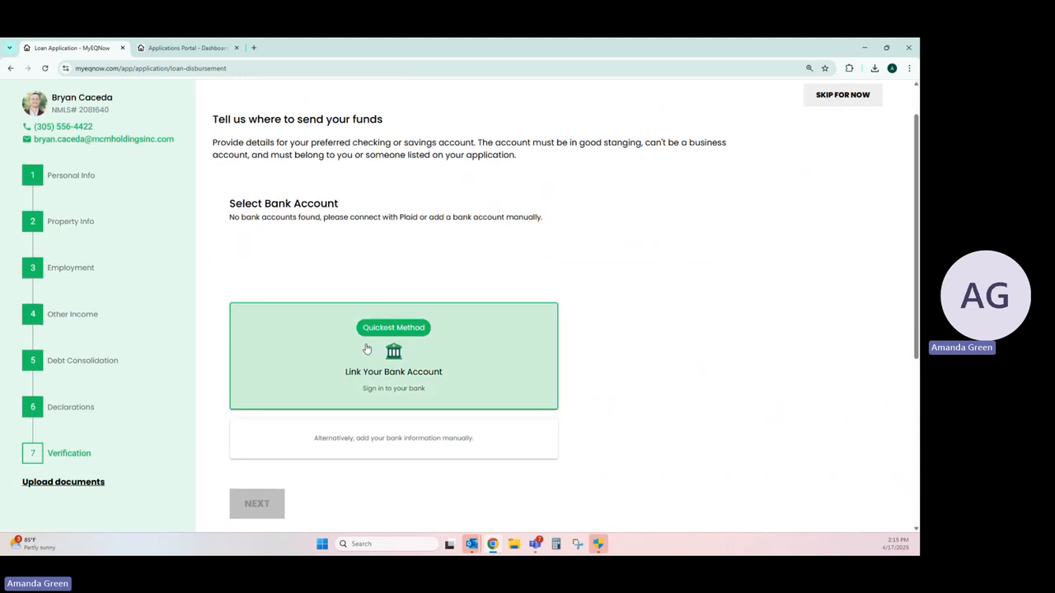
{"action": "scroll", "coordinate": [346, 214], "scroll_direction": "up", "scroll_amount": 1}
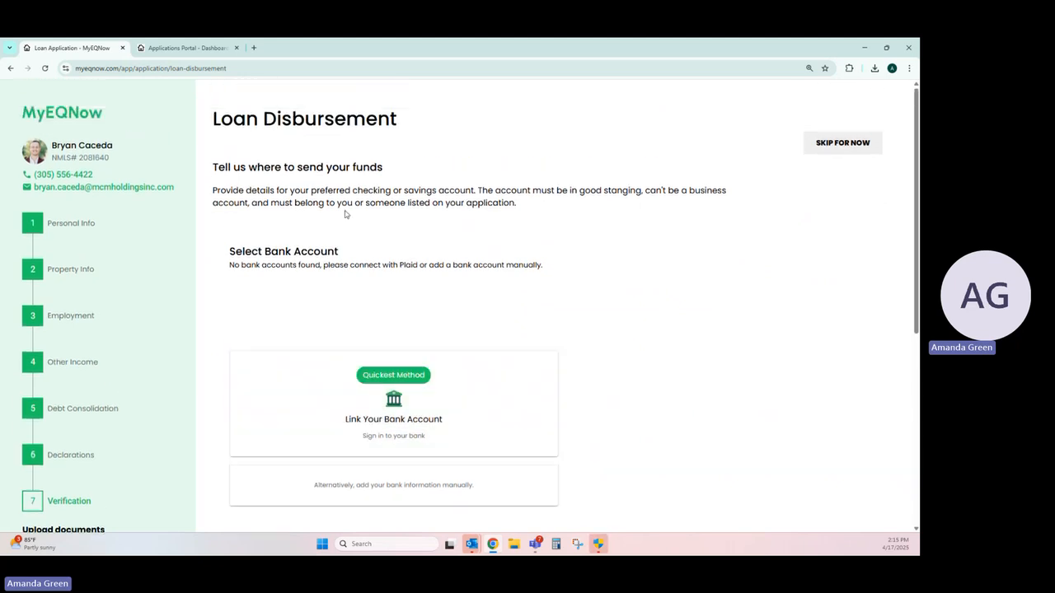
{"action": "left_click", "coordinate": [806, 142]}
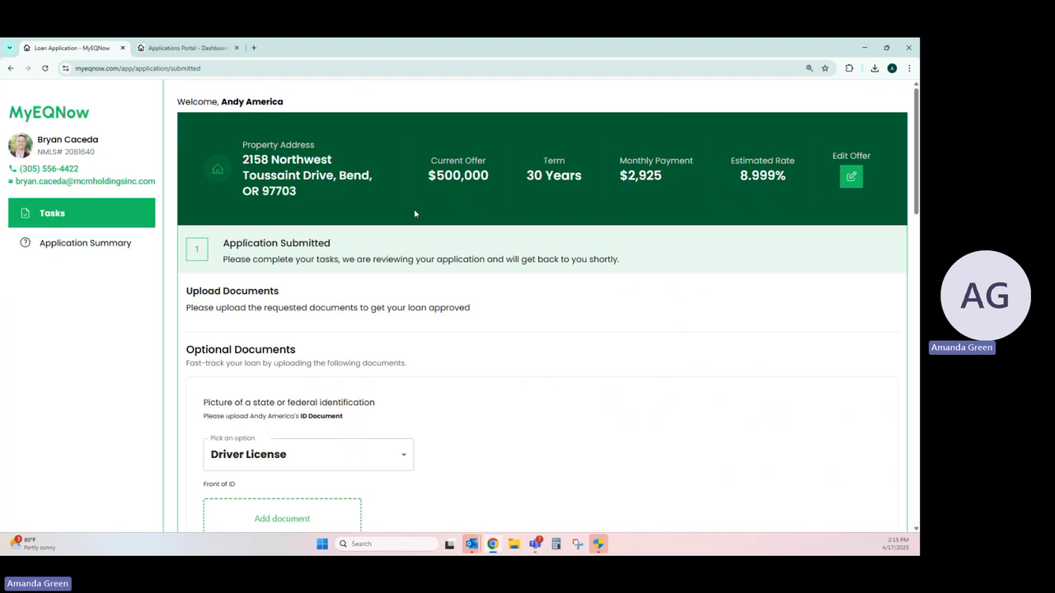
Step: Look through the submitted application's requested documents, from the ID and 1099 forms to the annuity, mortgage and homeowners insurance documents
{"action": "scroll", "coordinate": [415, 211], "scroll_direction": "down", "scroll_amount": 1}
{"action": "scroll", "coordinate": [414, 211], "scroll_direction": "down", "scroll_amount": 1}
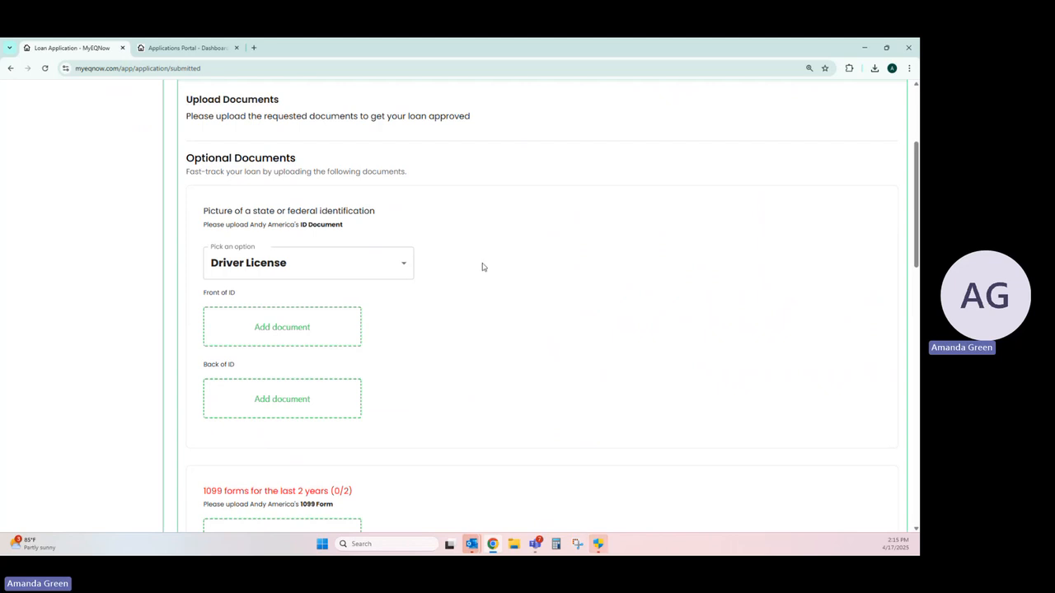
{"action": "scroll", "coordinate": [473, 256], "scroll_direction": "up", "scroll_amount": 2}
{"action": "scroll", "coordinate": [495, 273], "scroll_direction": "down", "scroll_amount": 3}
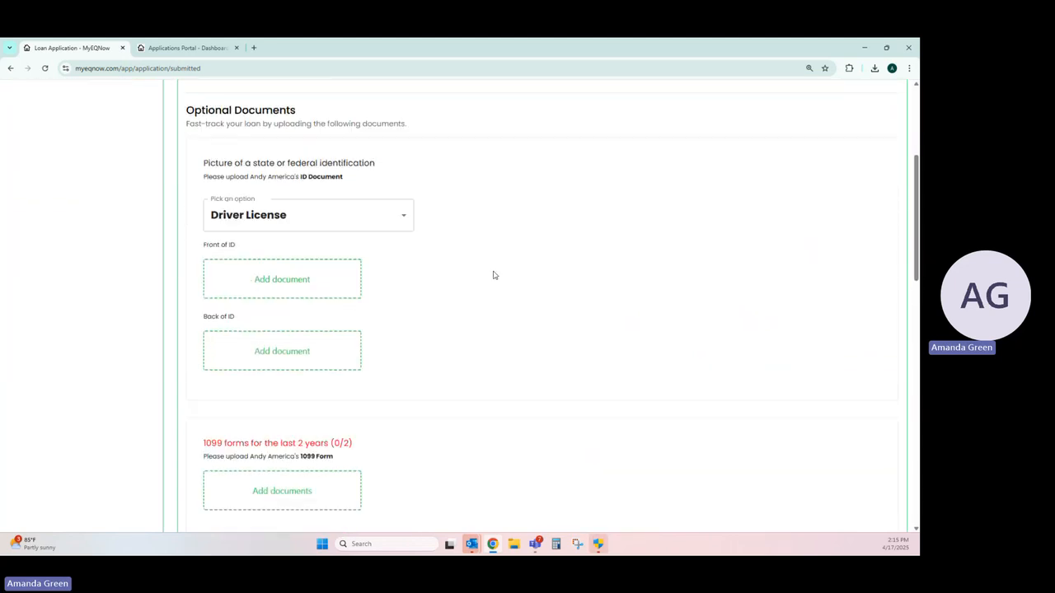
{"action": "scroll", "coordinate": [494, 275], "scroll_direction": "down", "scroll_amount": 1}
{"action": "scroll", "coordinate": [494, 275], "scroll_direction": "down", "scroll_amount": 1}
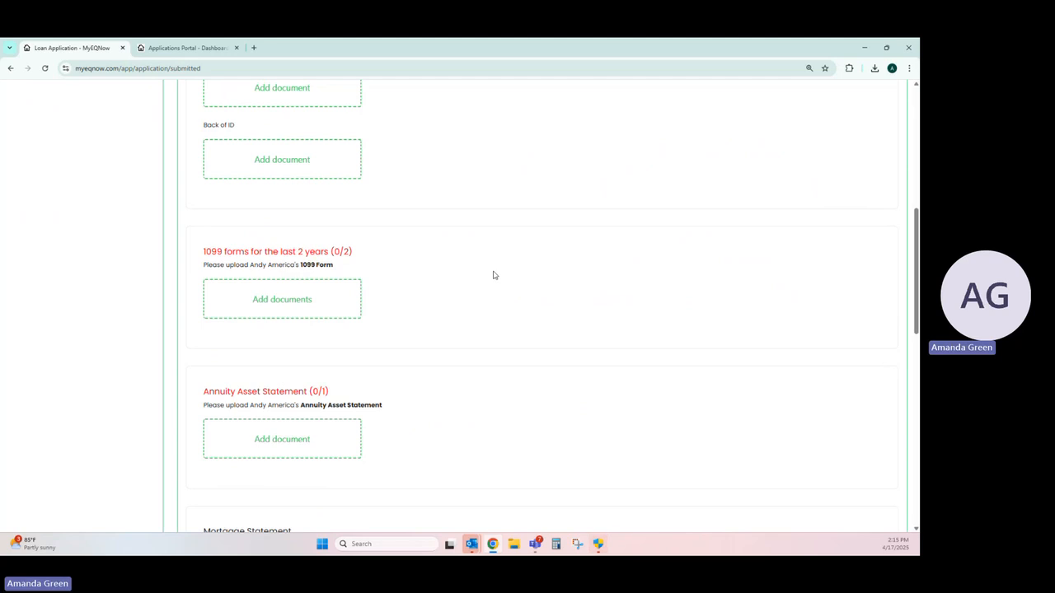
{"action": "scroll", "coordinate": [494, 275], "scroll_direction": "down", "scroll_amount": 1}
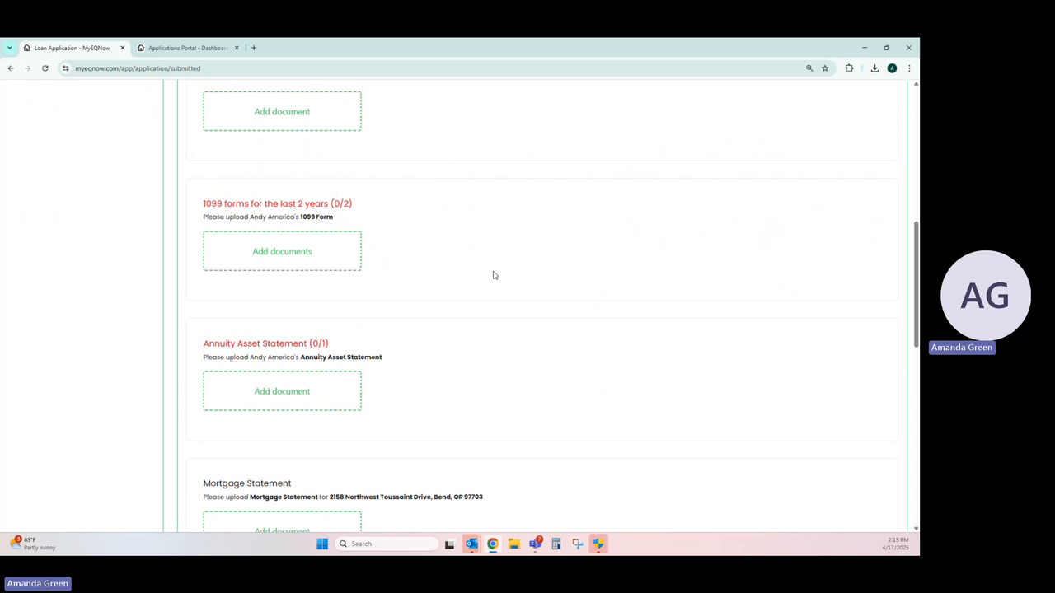
{"action": "scroll", "coordinate": [493, 275], "scroll_direction": "down", "scroll_amount": 1}
{"action": "scroll", "coordinate": [493, 275], "scroll_direction": "down", "scroll_amount": 5}
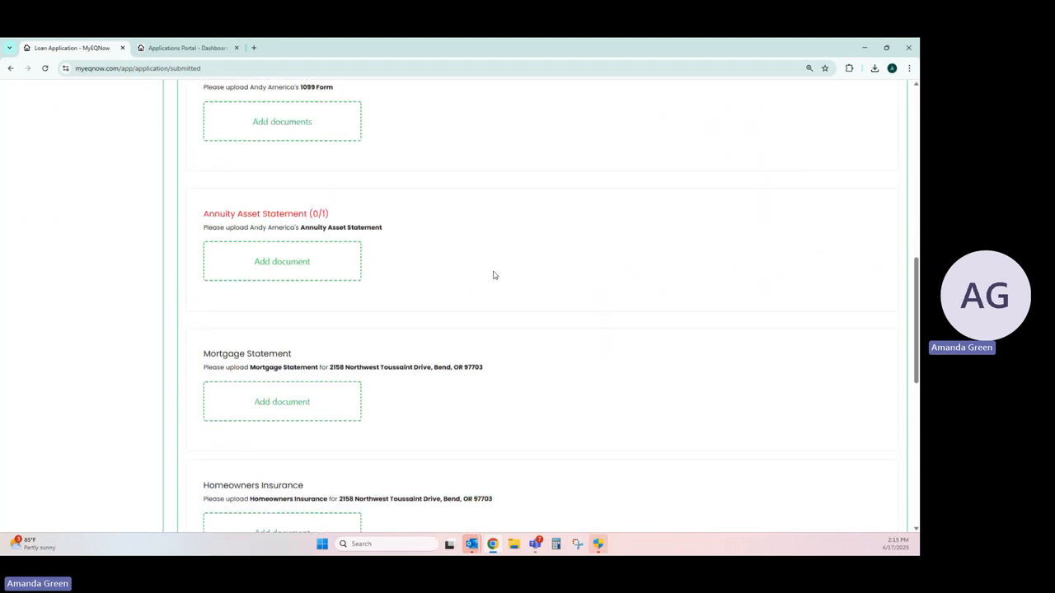
{"action": "scroll", "coordinate": [493, 276], "scroll_direction": "up", "scroll_amount": 20}
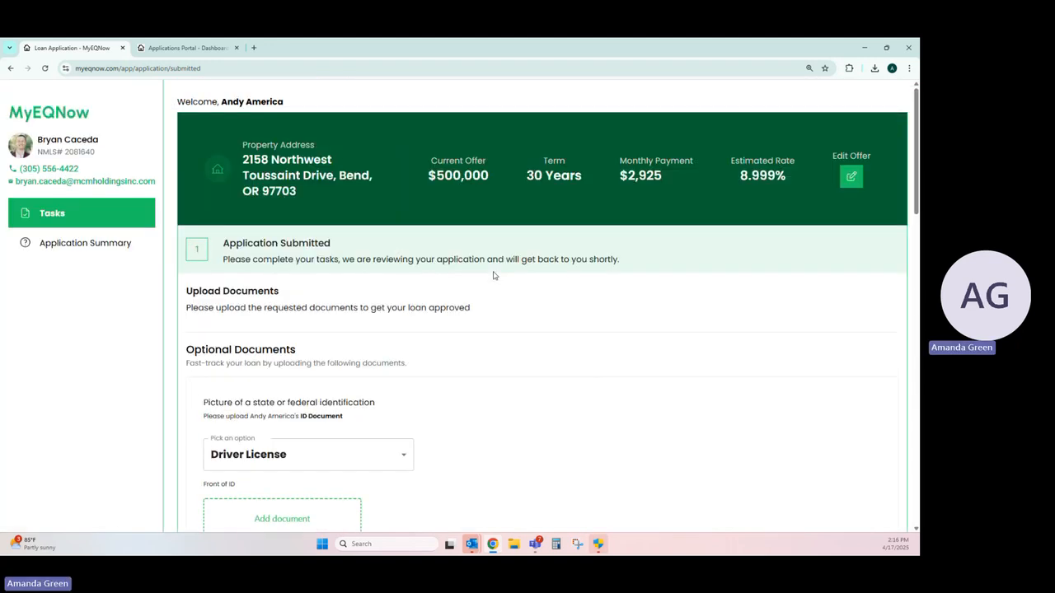
Step: Switch to the Applications Portal and compare the Initial Conditions and Manual Review statuses in the recent applications list
{"action": "left_click", "coordinate": [202, 49]}
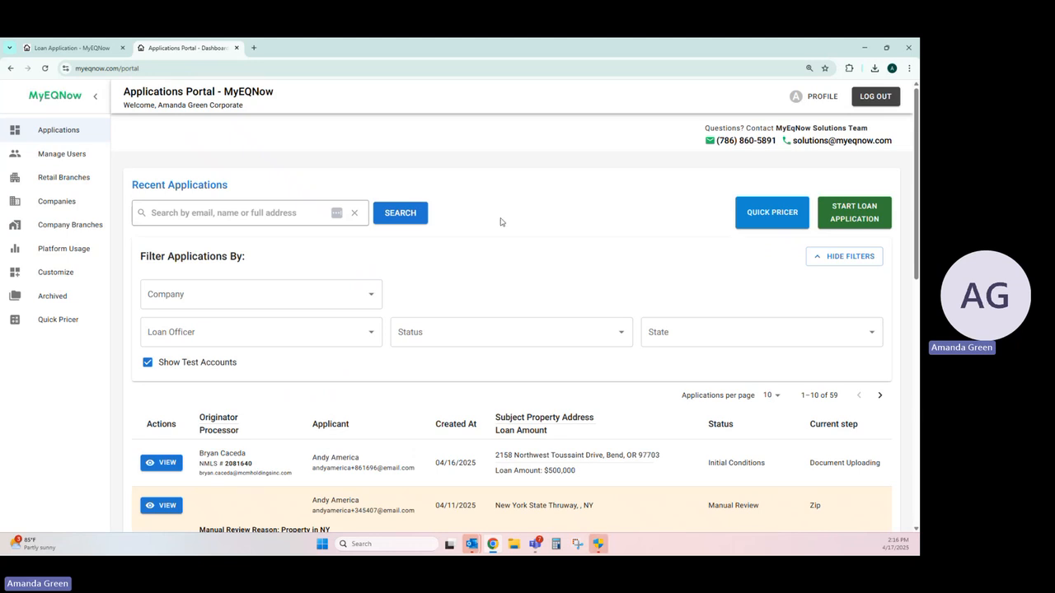
{"action": "scroll", "coordinate": [500, 221], "scroll_direction": "down", "scroll_amount": 2}
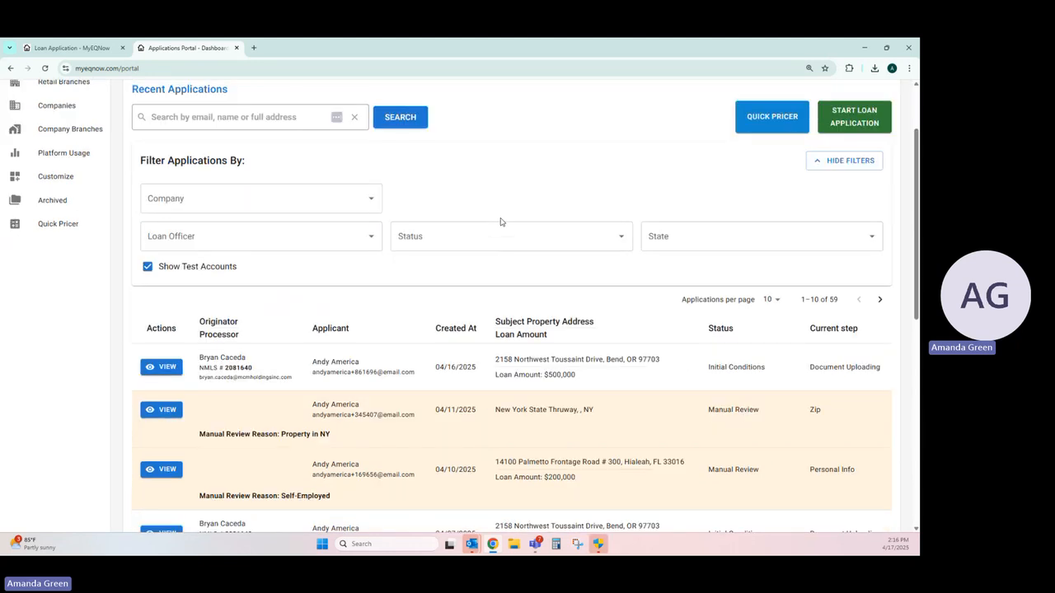
{"action": "scroll", "coordinate": [500, 221], "scroll_direction": "down", "scroll_amount": 3}
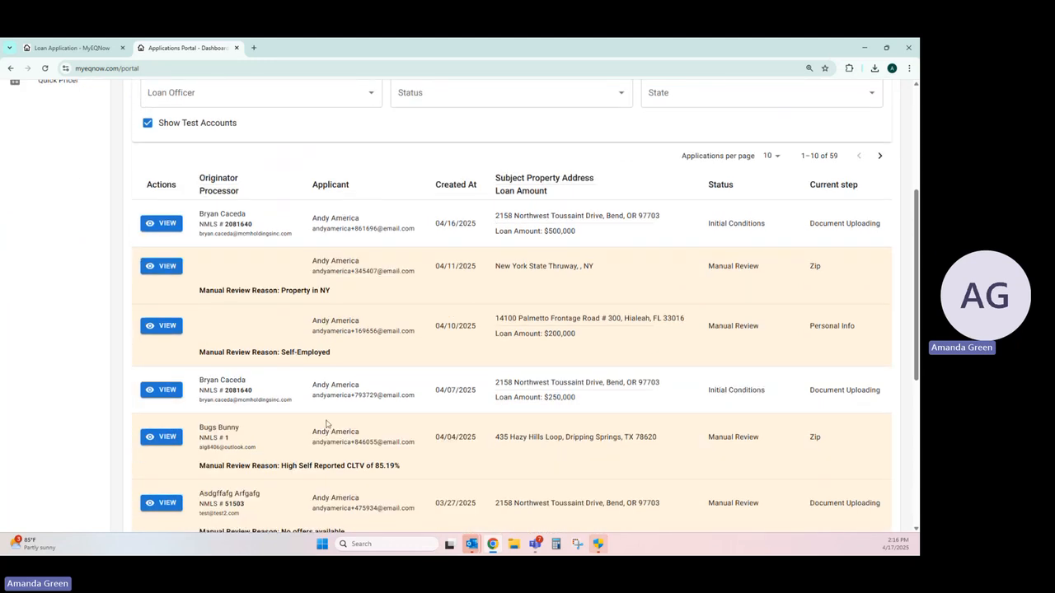
{"action": "left_click_drag", "start_coordinate": [706, 224], "coordinate": [773, 229]}
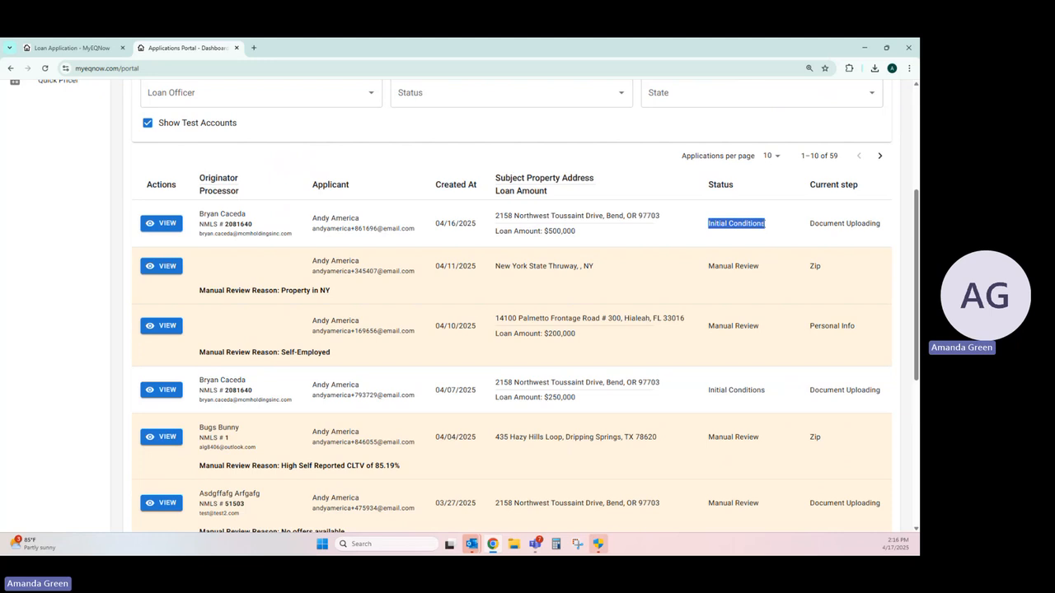
{"action": "left_click", "coordinate": [770, 228]}
{"action": "left_click_drag", "start_coordinate": [707, 266], "coordinate": [765, 265]}
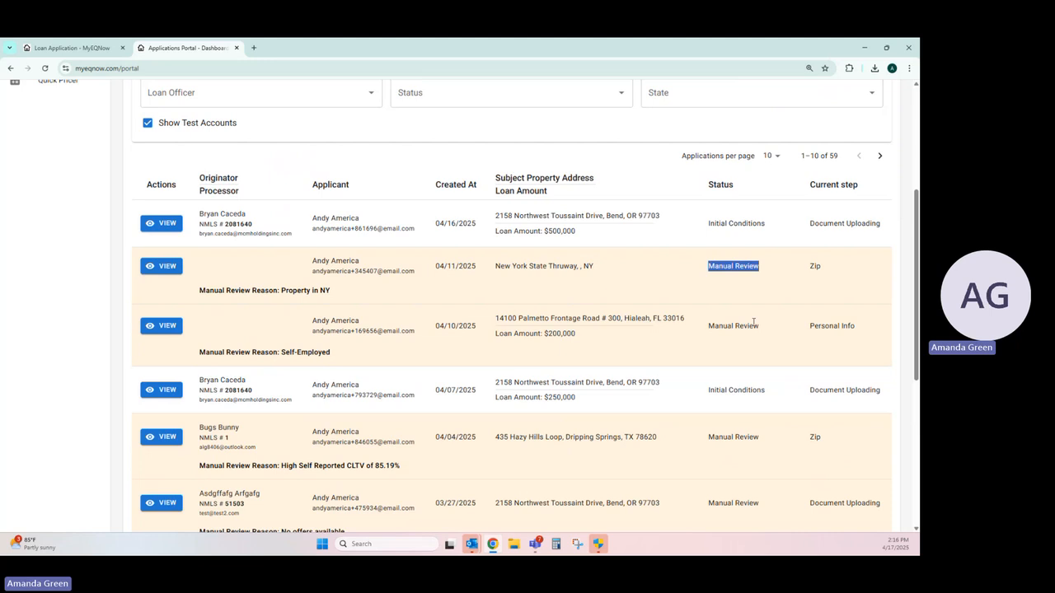
Step: Examine the manual review reasons given for the property in NY, self-employed and high self-reported CLTV applications
{"action": "left_click_drag", "start_coordinate": [198, 290], "coordinate": [337, 294]}
{"action": "left_click", "coordinate": [337, 293]}
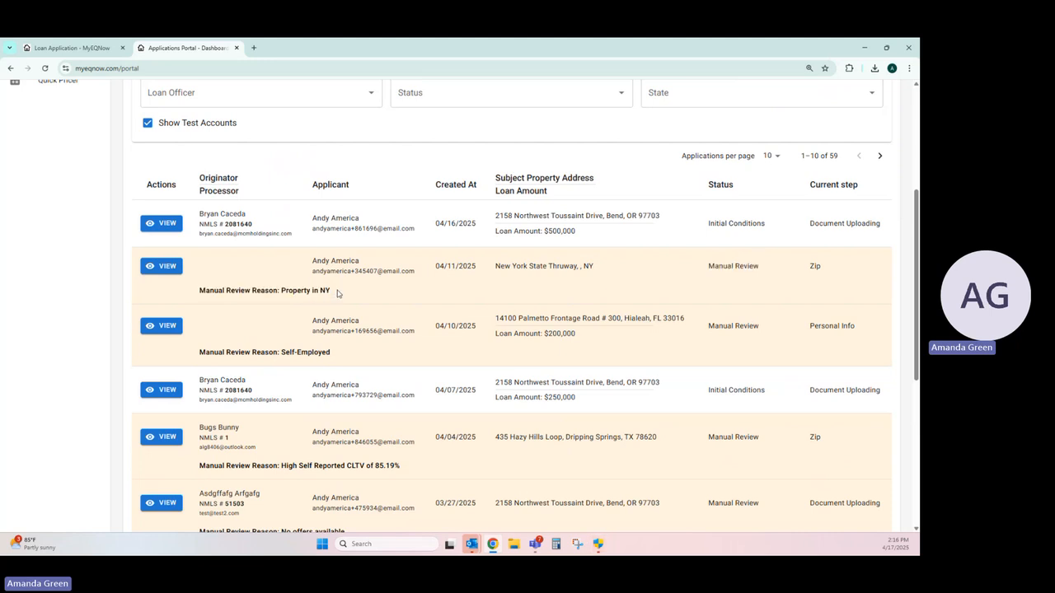
{"action": "double_click", "coordinate": [325, 291]}
{"action": "left_click", "coordinate": [331, 293]}
{"action": "scroll", "coordinate": [331, 292], "scroll_direction": "down", "scroll_amount": 1}
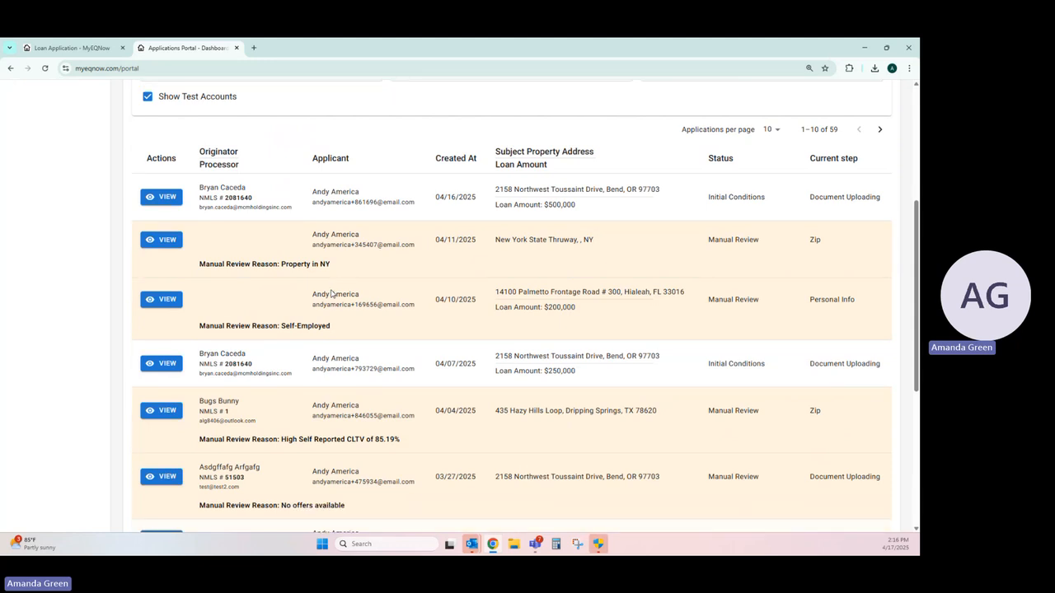
{"action": "triple_click", "coordinate": [282, 304]}
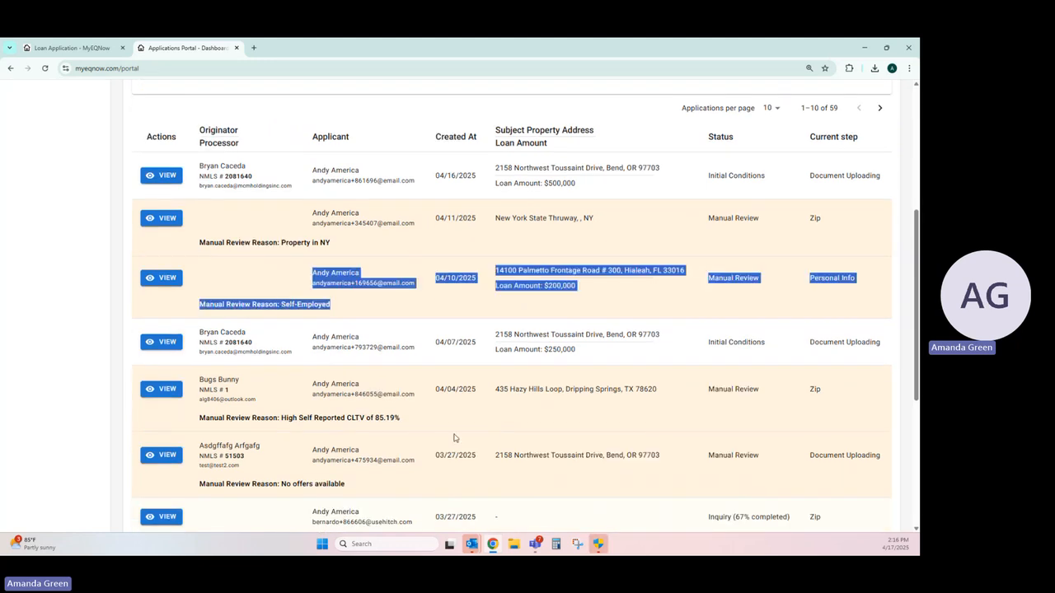
{"action": "left_click_drag", "start_coordinate": [442, 420], "coordinate": [286, 417]}
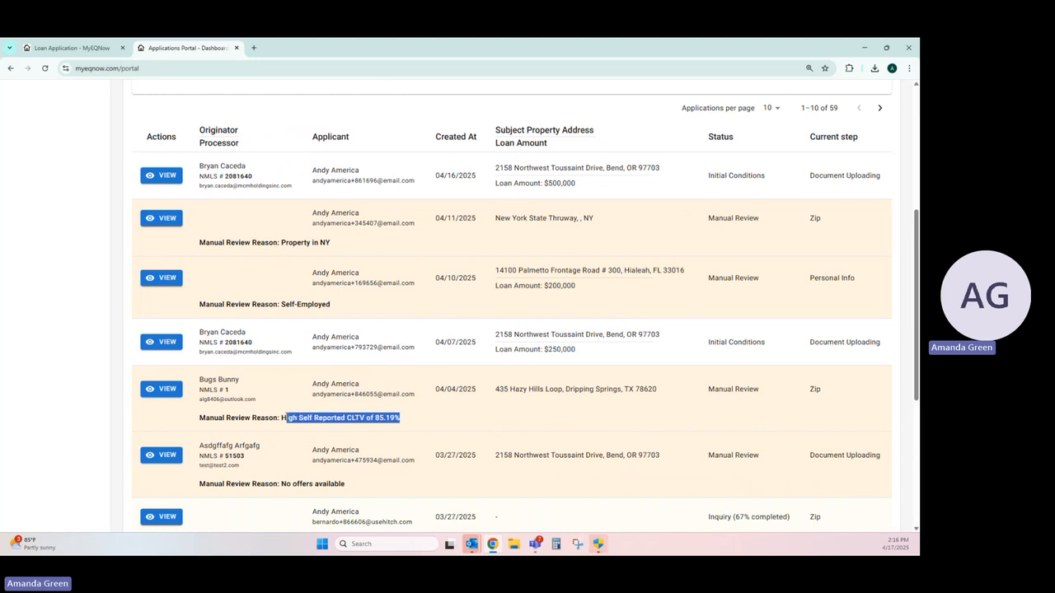
{"action": "left_click", "coordinate": [429, 418]}
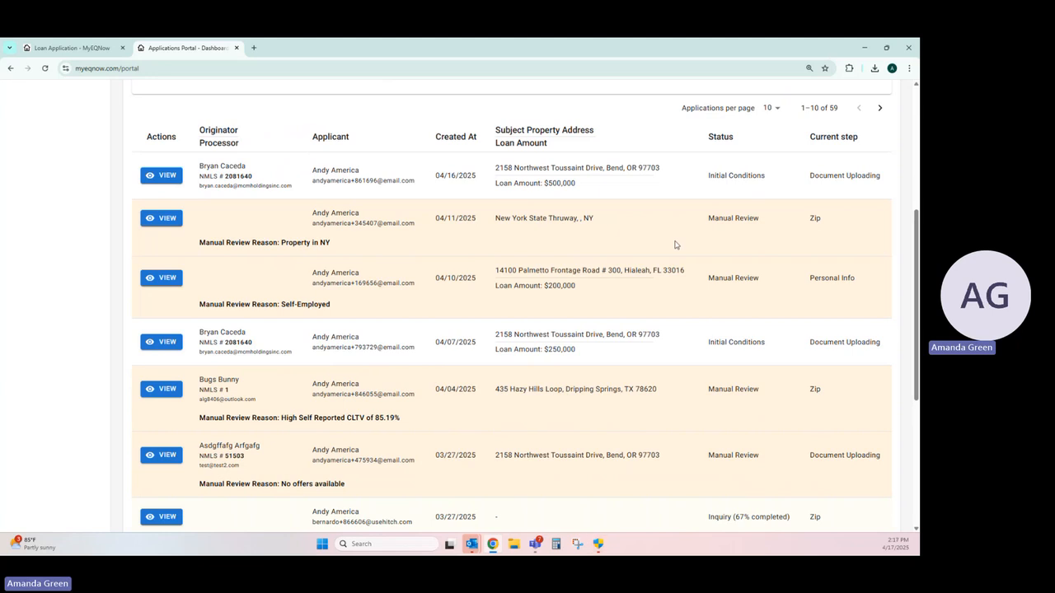
Step: Open the 04/16/2025 application with the $500,000 loan amount and review its summary down through the personal information
{"action": "scroll", "coordinate": [674, 233], "scroll_direction": "down", "scroll_amount": 3}
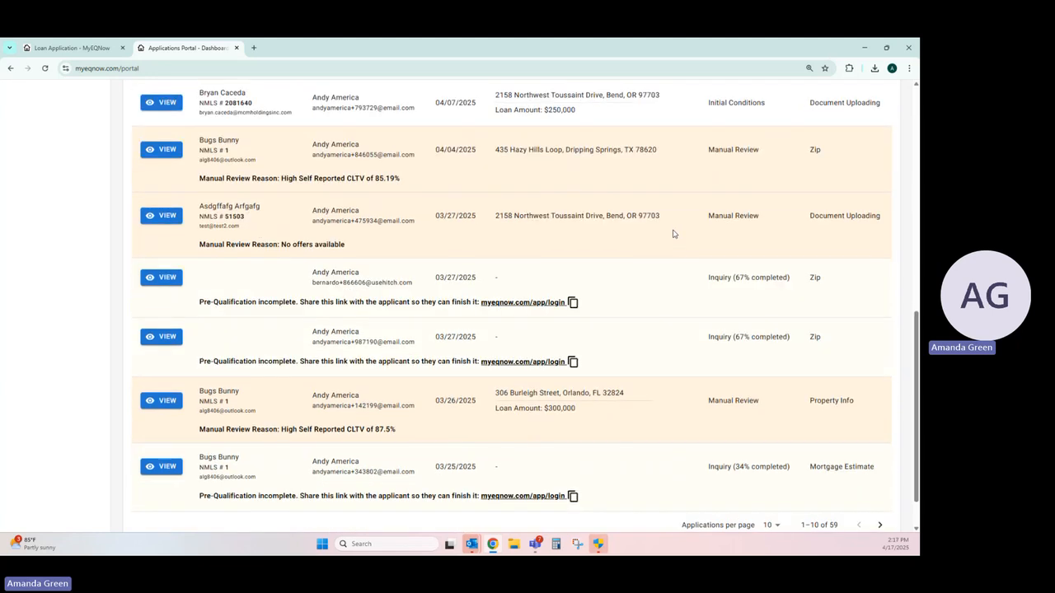
{"action": "scroll", "coordinate": [673, 233], "scroll_direction": "up", "scroll_amount": 4}
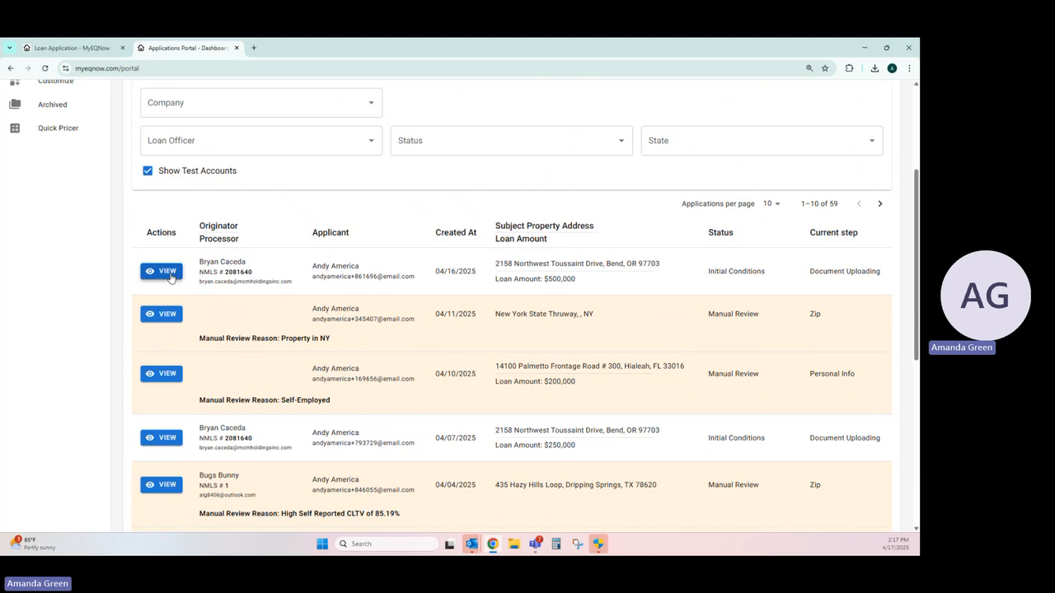
{"action": "left_click", "coordinate": [169, 272]}
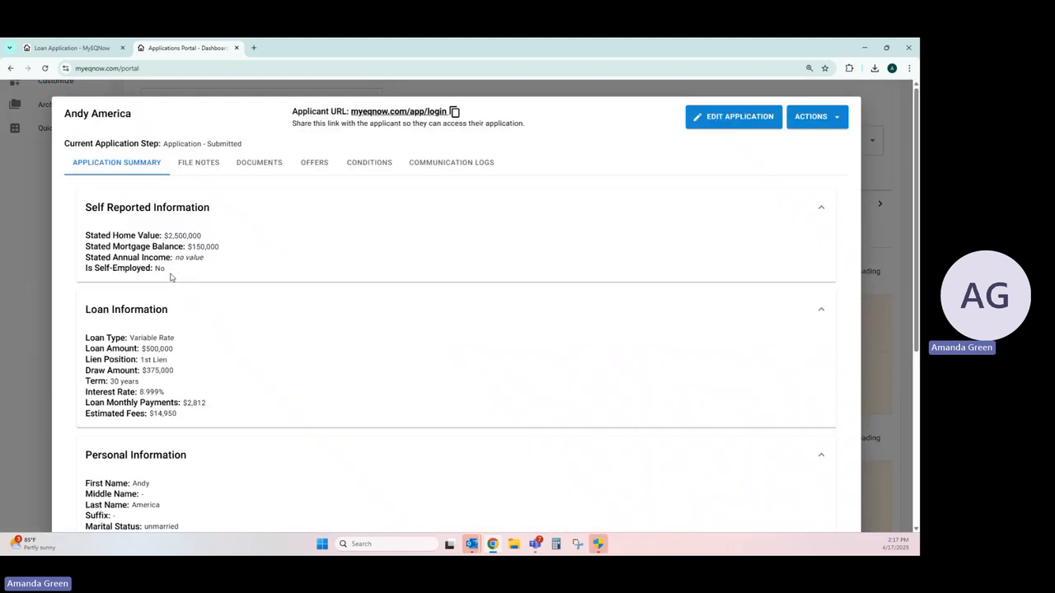
{"action": "scroll", "coordinate": [288, 265], "scroll_direction": "down", "scroll_amount": 4}
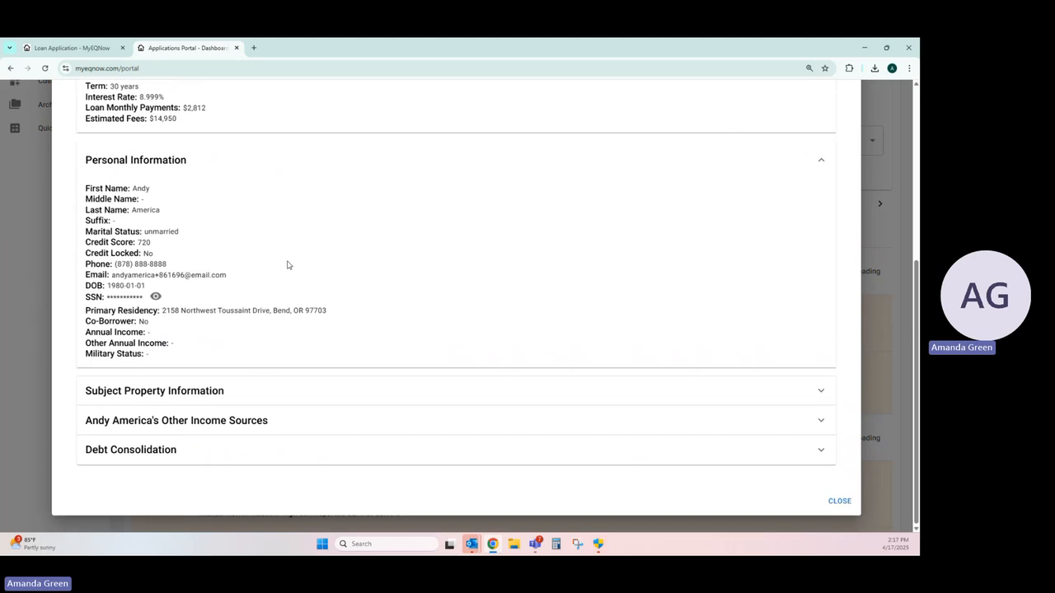
Step: Expand the debt consolidation section and examine the listed creditors, including Lakeview Mortgage, Mr. Cooper and MOHELA
{"action": "left_click", "coordinate": [234, 450]}
{"action": "scroll", "coordinate": [287, 356], "scroll_direction": "down", "scroll_amount": 5}
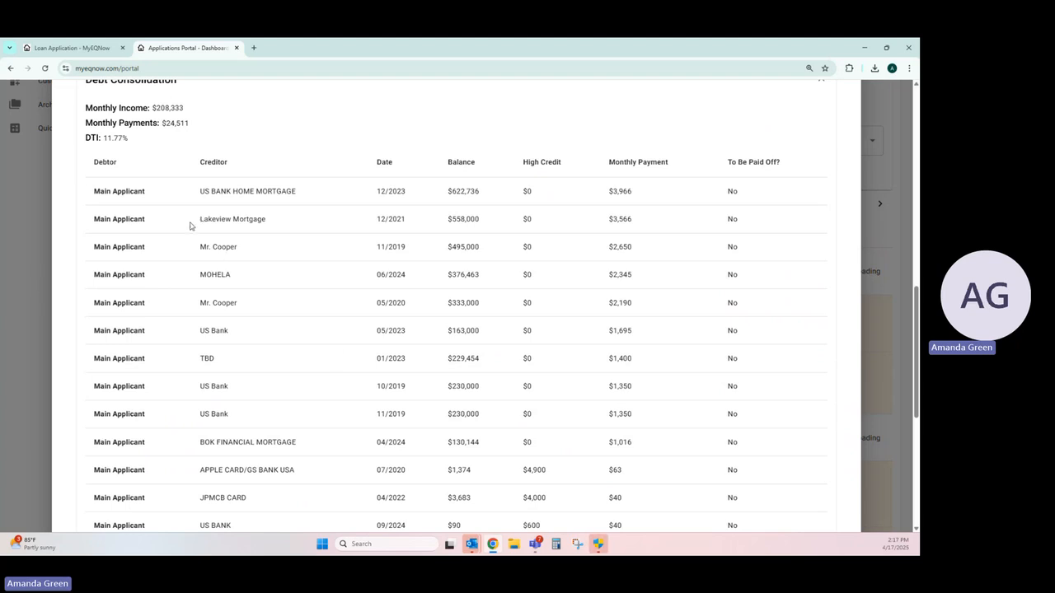
{"action": "left_click_drag", "start_coordinate": [192, 223], "coordinate": [267, 219]}
{"action": "left_click_drag", "start_coordinate": [192, 251], "coordinate": [245, 277]}
{"action": "left_click", "coordinate": [192, 305]}
{"action": "left_click_drag", "start_coordinate": [192, 305], "coordinate": [247, 311]}
{"action": "left_click", "coordinate": [238, 305]}
{"action": "scroll", "coordinate": [264, 338], "scroll_direction": "up", "scroll_amount": 10}
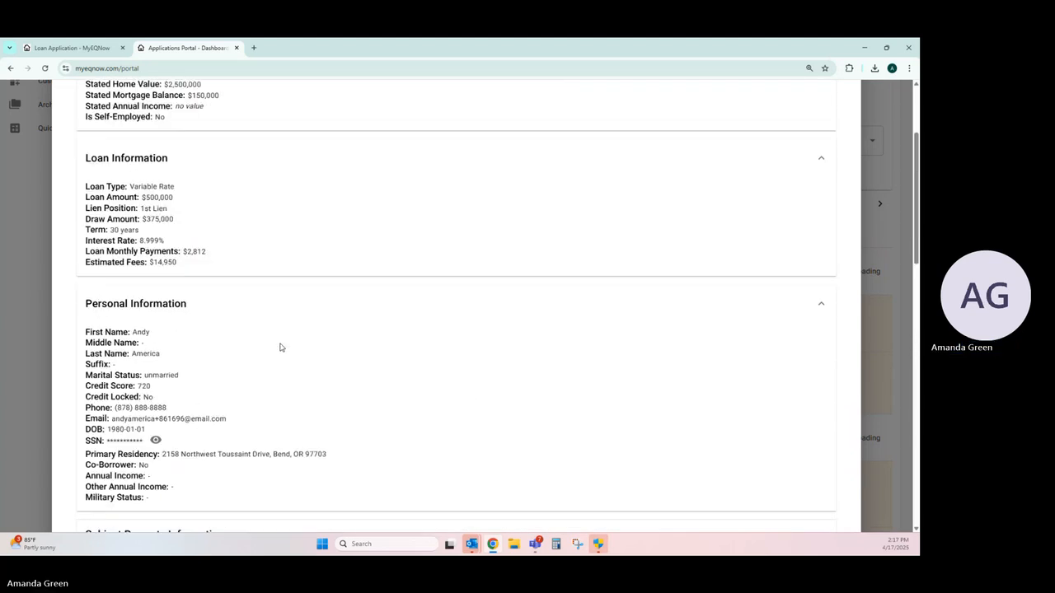
Step: Open the application's documents and review the credit report, consents, offer disclaimer acceptance, homeowners insurance and mortgage statement entries
{"action": "left_click", "coordinate": [256, 164]}
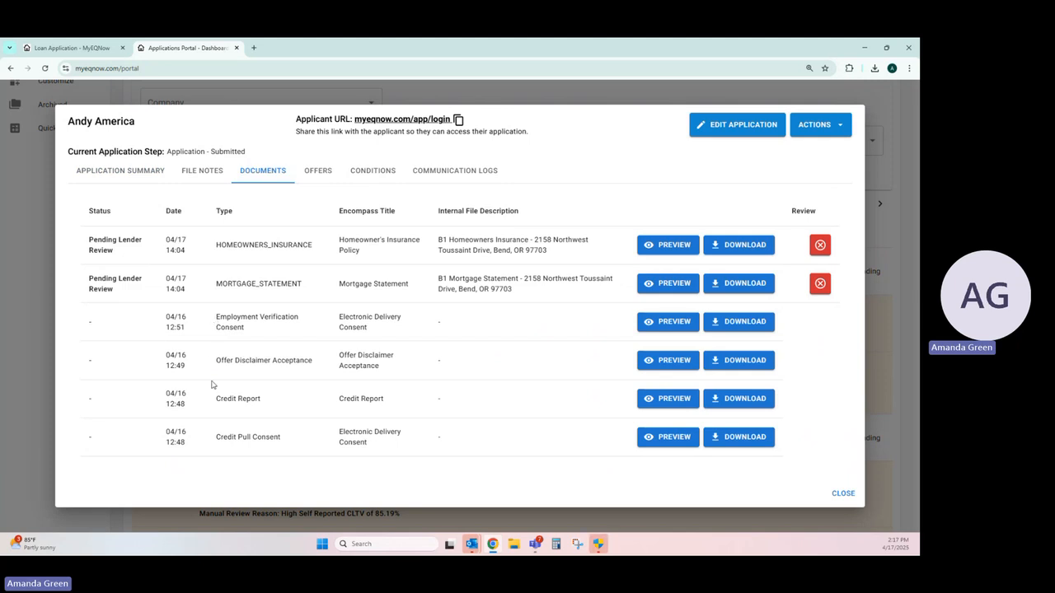
{"action": "left_click_drag", "start_coordinate": [213, 398], "coordinate": [284, 409]}
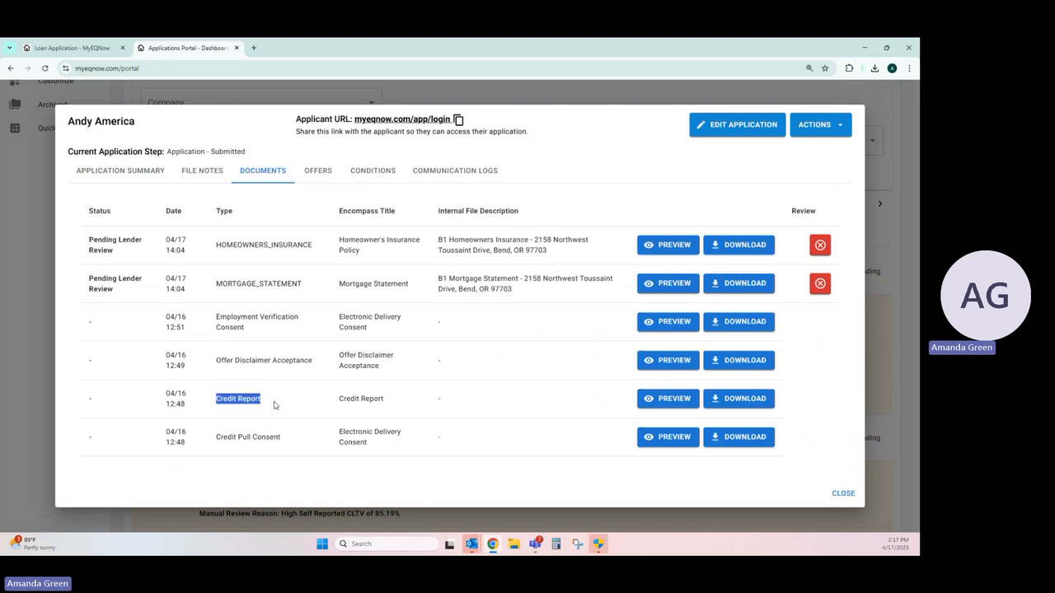
{"action": "left_click", "coordinate": [276, 405]}
{"action": "left_click_drag", "start_coordinate": [217, 436], "coordinate": [303, 437]}
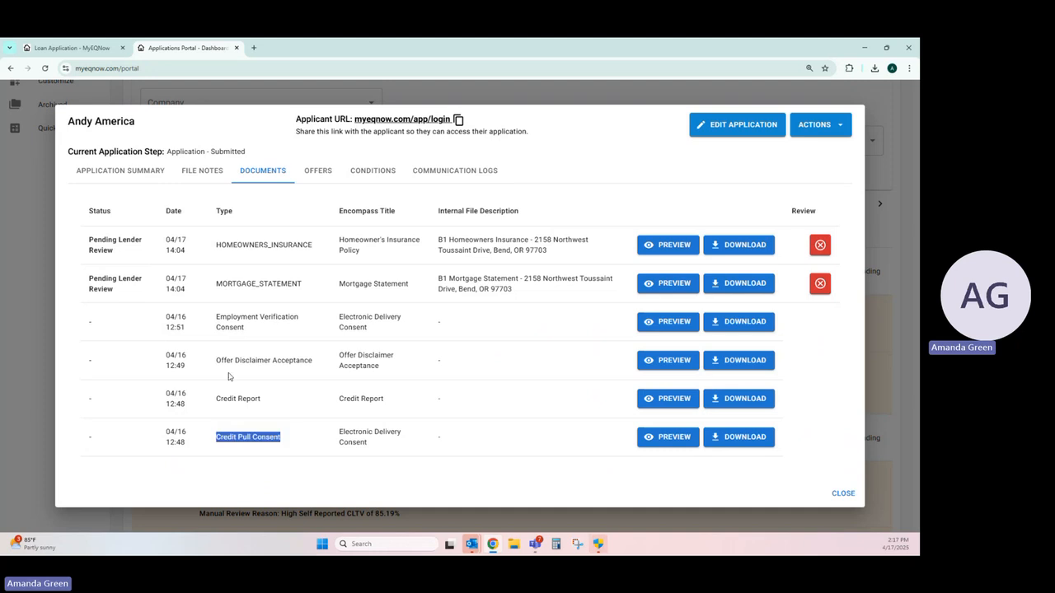
{"action": "left_click_drag", "start_coordinate": [217, 360], "coordinate": [304, 361]}
{"action": "double_click", "coordinate": [219, 317]}
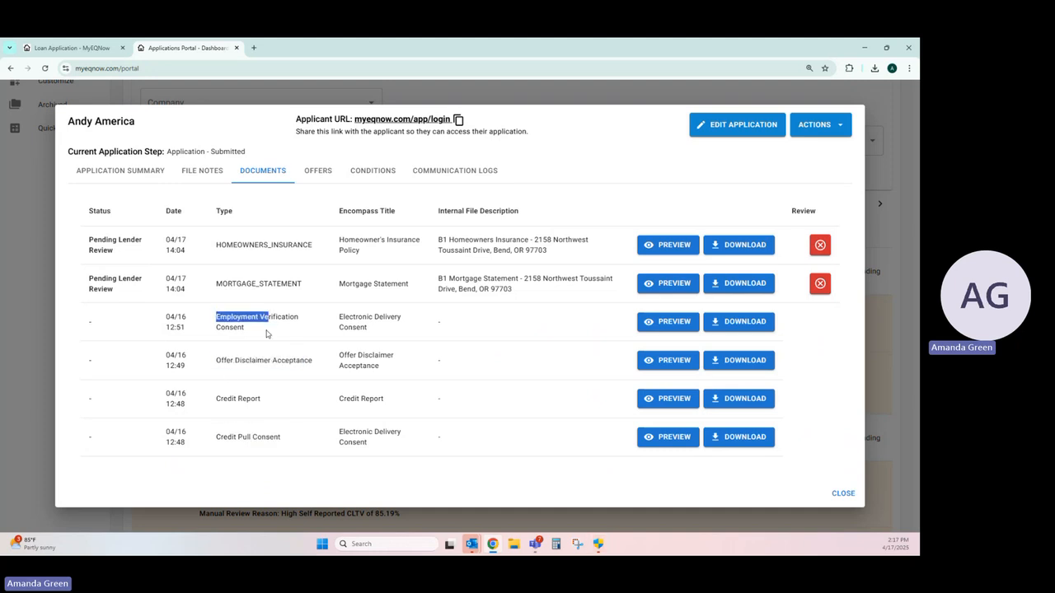
{"action": "left_click", "coordinate": [267, 333]}
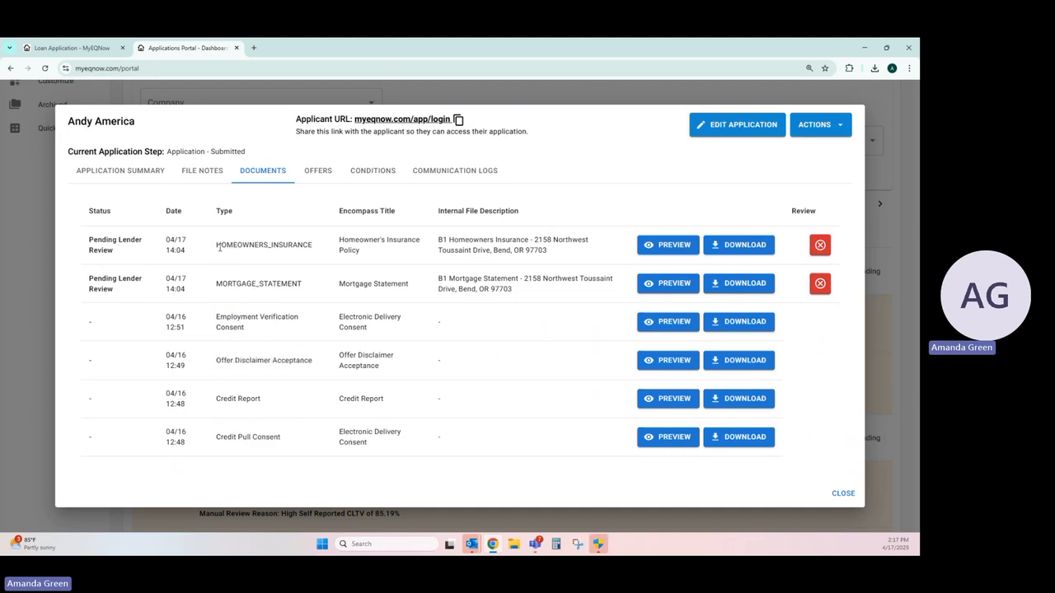
{"action": "left_click_drag", "start_coordinate": [217, 244], "coordinate": [314, 257]}
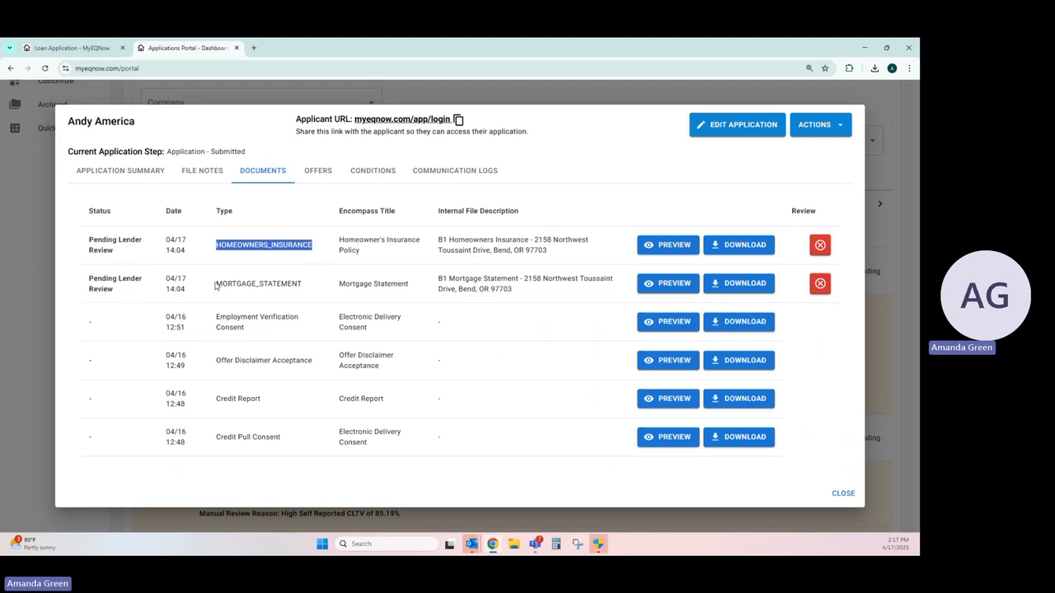
{"action": "left_click_drag", "start_coordinate": [216, 284], "coordinate": [308, 289]}
{"action": "left_click", "coordinate": [308, 288]}
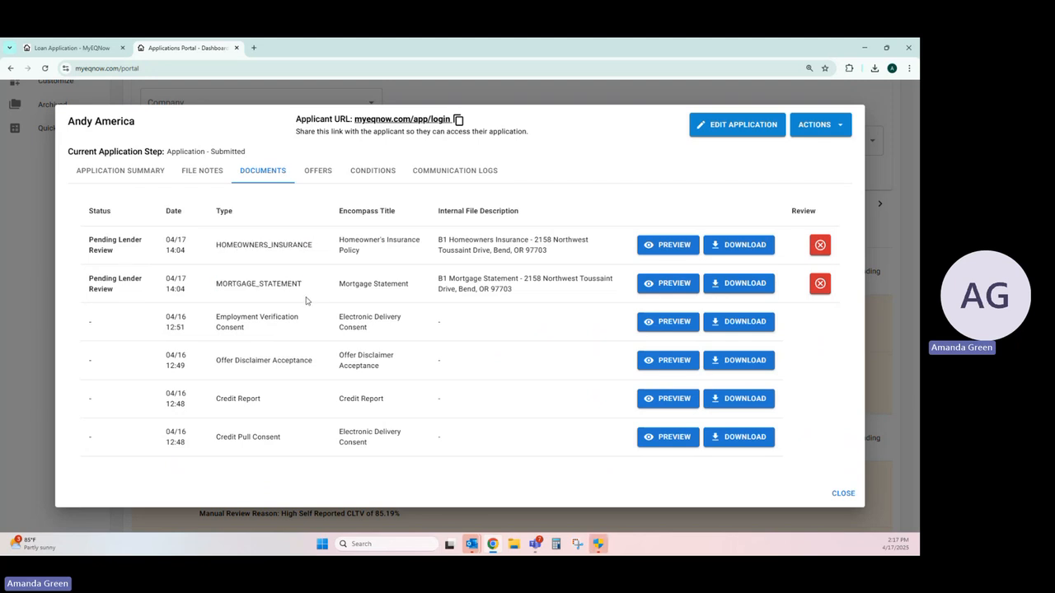
Step: Review the application's initial conditions and optional documents, and close it to return to the recent applications list
{"action": "left_click", "coordinate": [370, 173]}
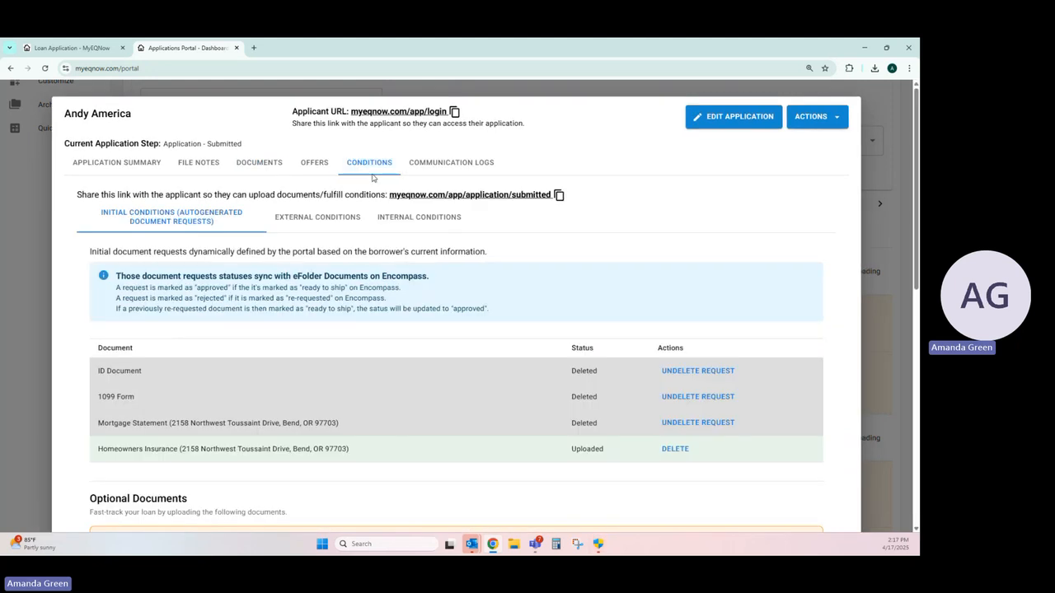
{"action": "scroll", "coordinate": [346, 235], "scroll_direction": "down", "scroll_amount": 3}
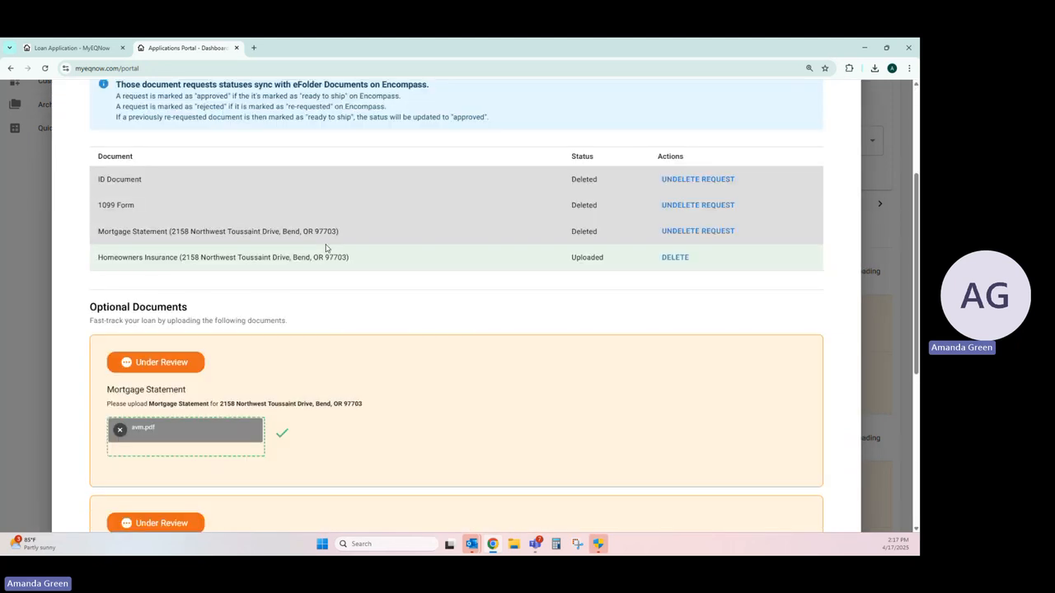
{"action": "scroll", "coordinate": [325, 247], "scroll_direction": "down", "scroll_amount": 1}
{"action": "scroll", "coordinate": [325, 247], "scroll_direction": "down", "scroll_amount": 2}
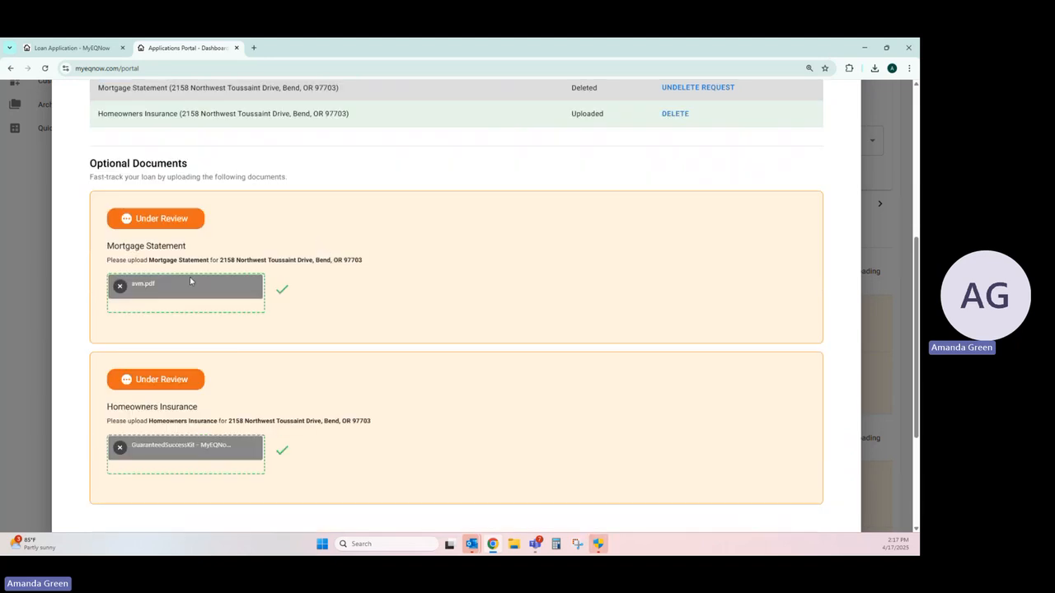
{"action": "scroll", "coordinate": [277, 294], "scroll_direction": "down", "scroll_amount": 3}
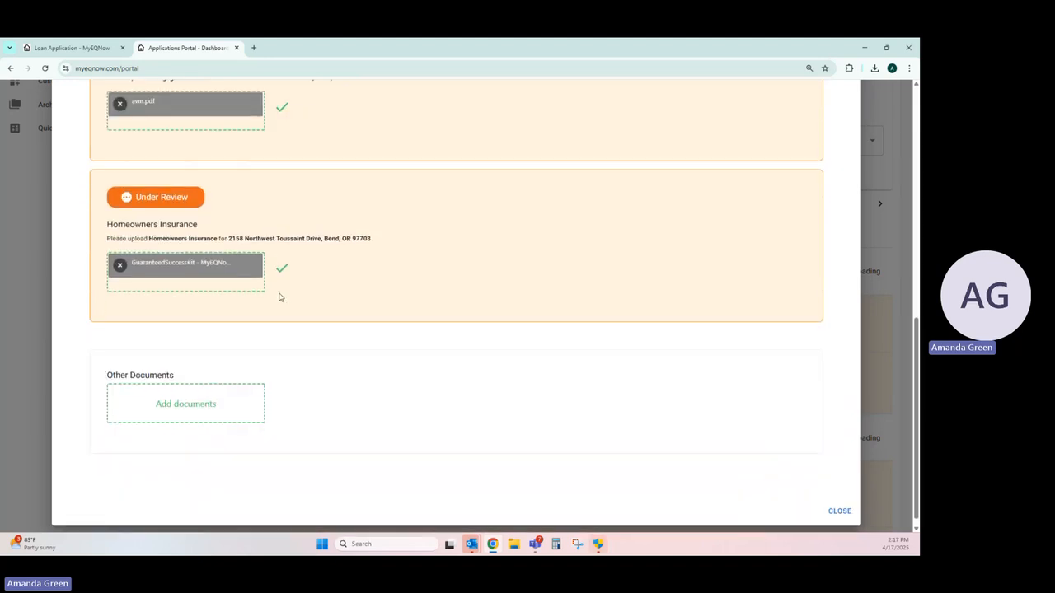
{"action": "scroll", "coordinate": [278, 294], "scroll_direction": "up", "scroll_amount": 10}
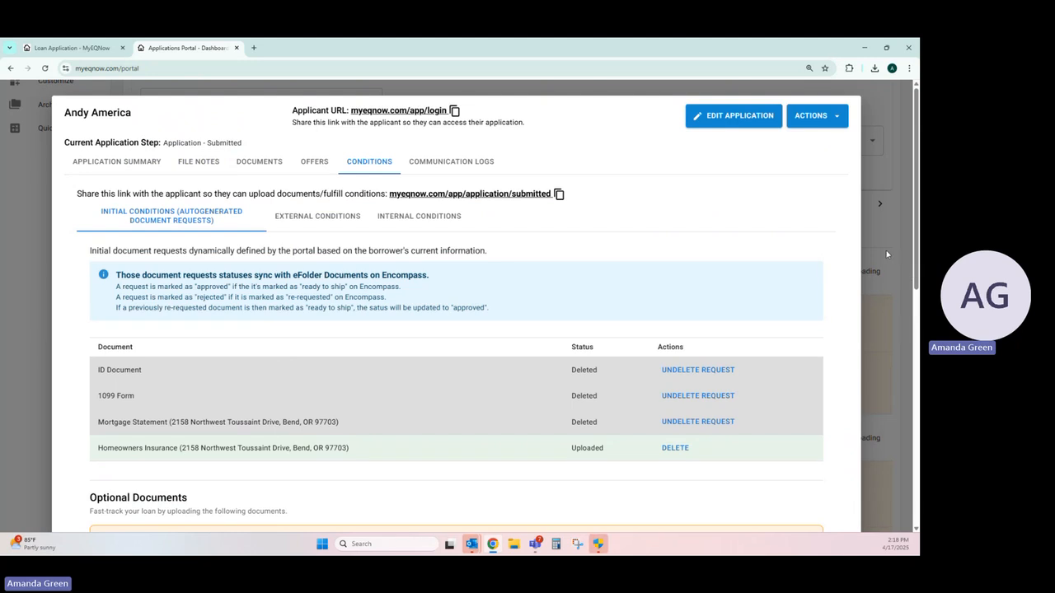
{"action": "left_click", "coordinate": [887, 254]}
{"action": "scroll", "coordinate": [646, 269], "scroll_direction": "down", "scroll_amount": 3}
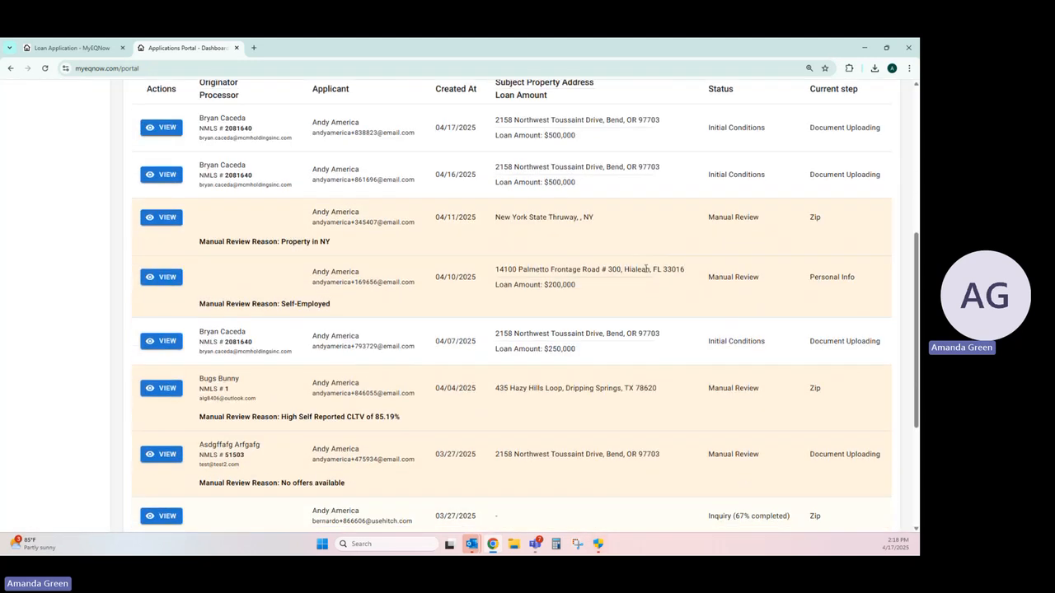